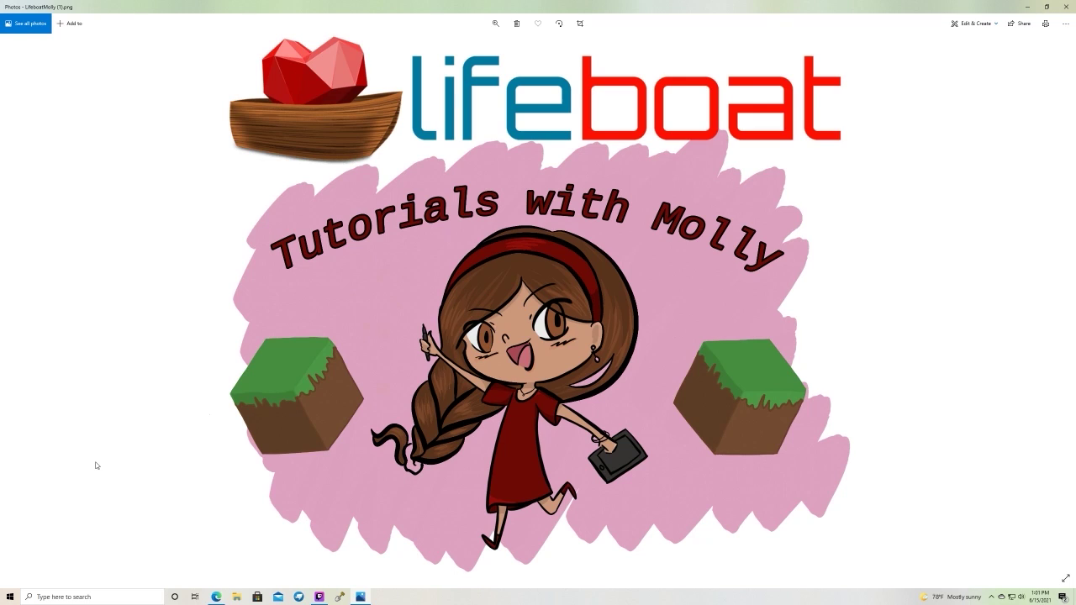
Close the Lifeboat logo image in Photos to reveal the desktop
click(1066, 6)
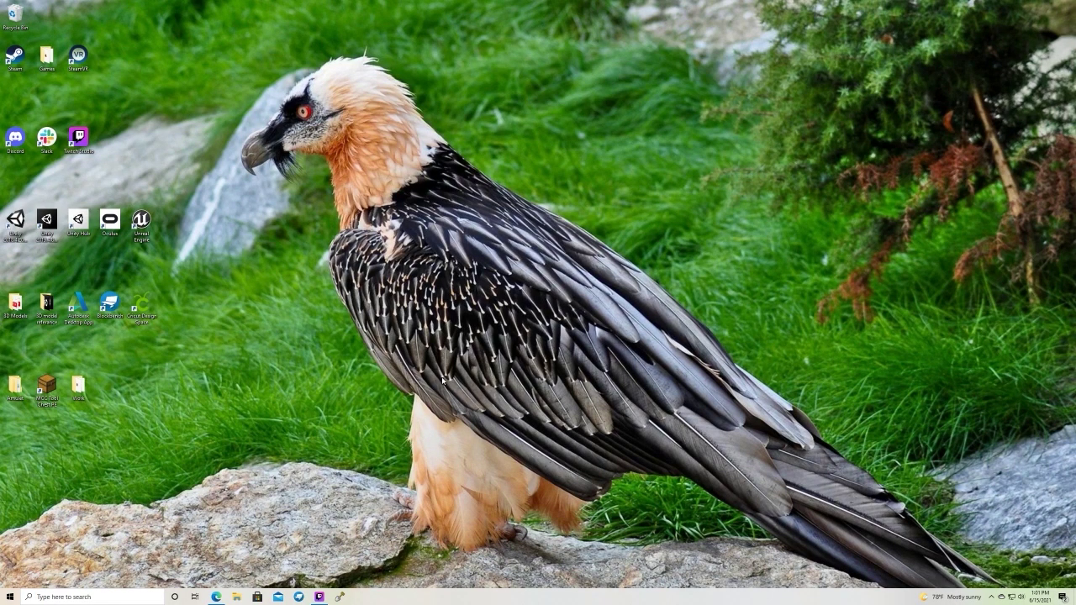
Restore Edge and show the worldpainter.net download page
click(216, 597)
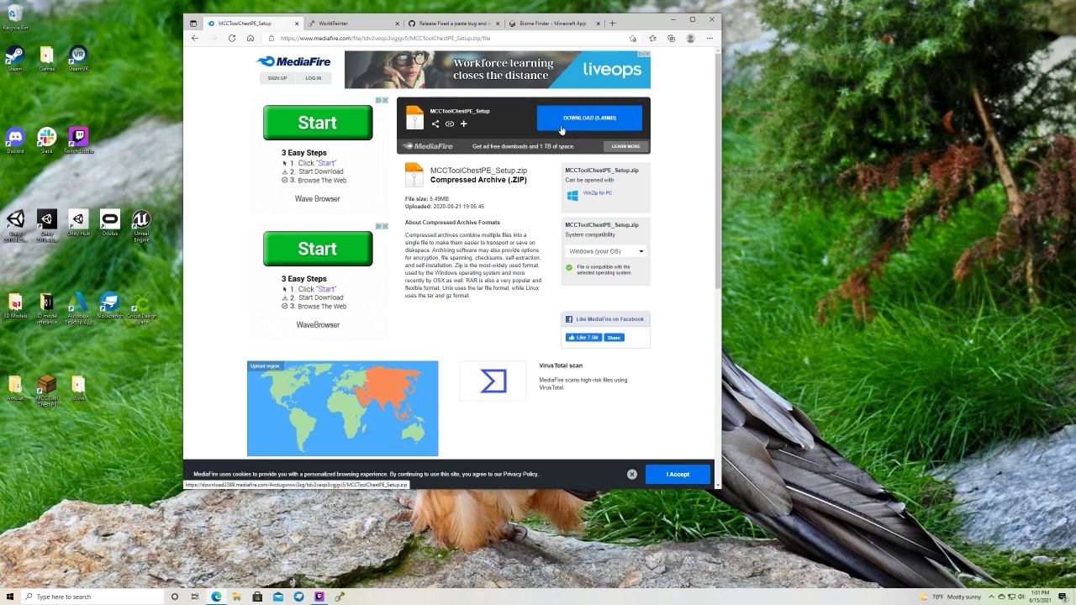
click(362, 27)
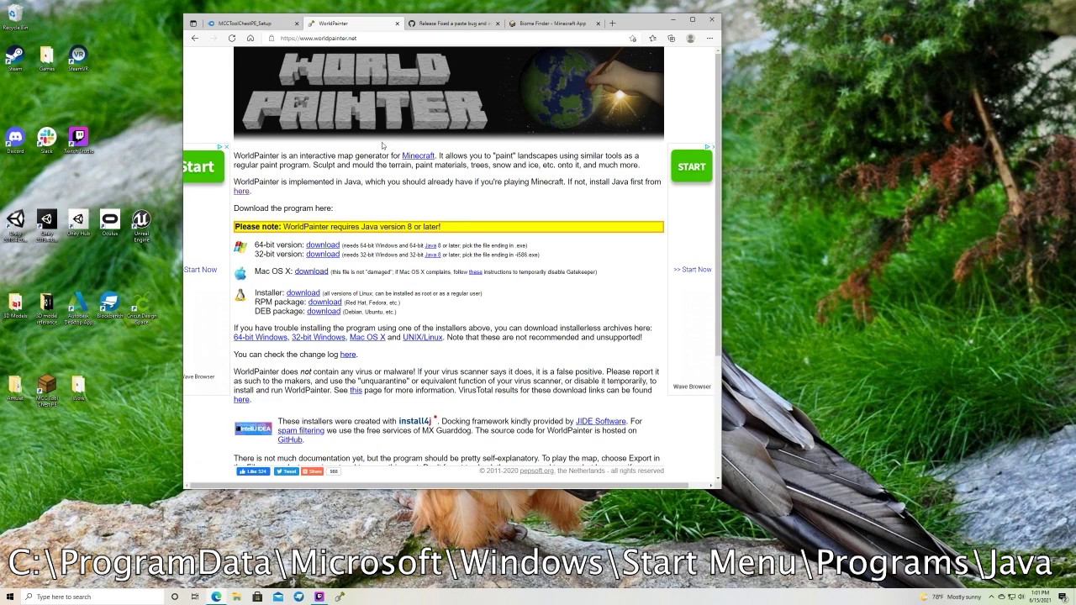
Look over the Amulet Map Editor 0.8.8 GitHub release, then switch to Chunkbase Biome Finder
click(440, 23)
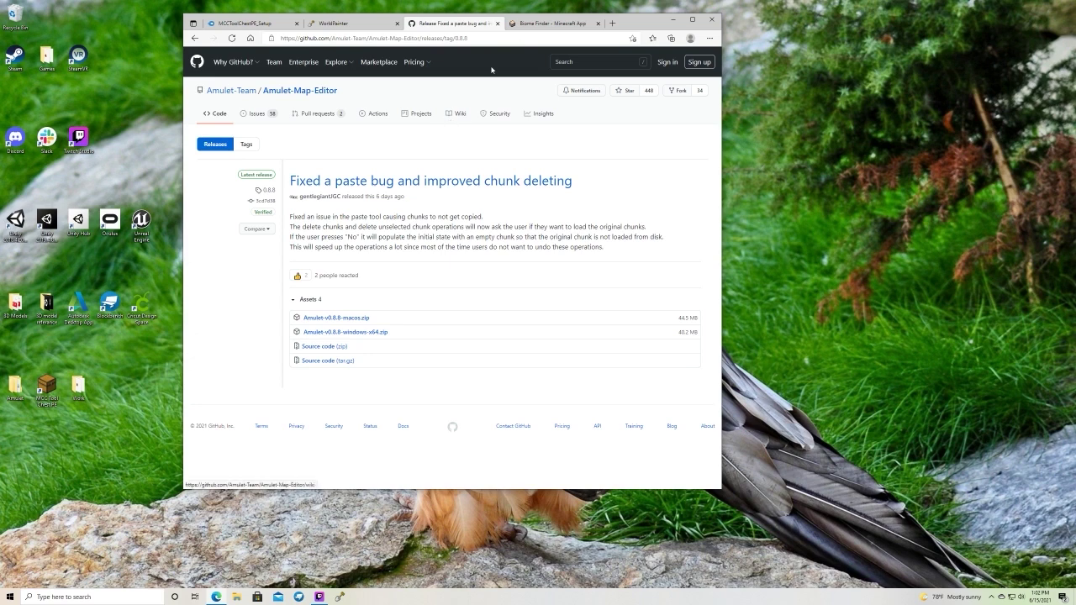
click(551, 24)
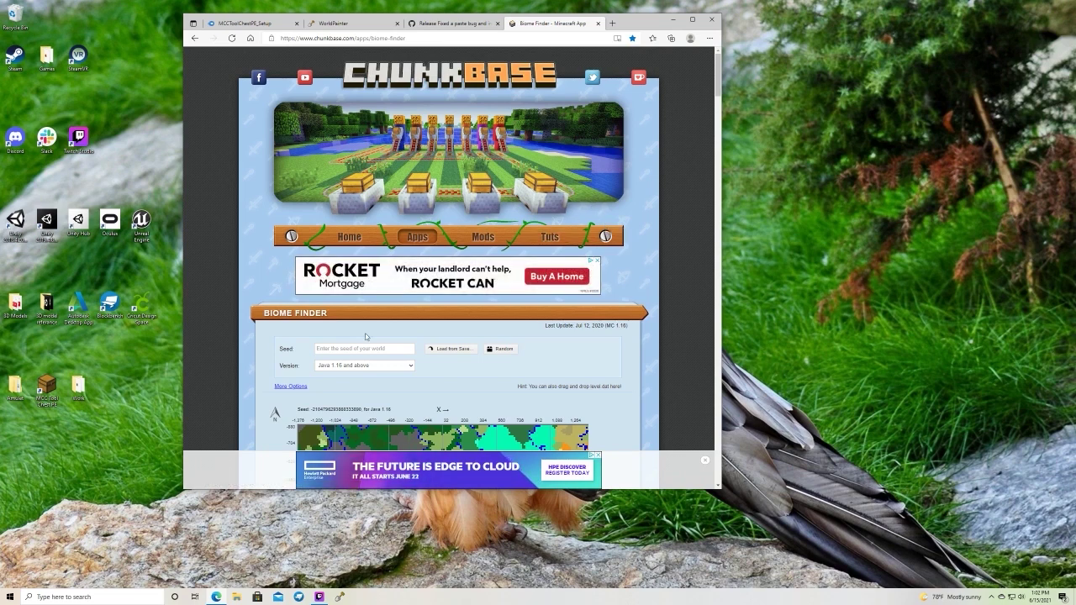
Map biomes for Bedrock 1.14 and above, zoom the map out, then minimize Edge
click(345, 366)
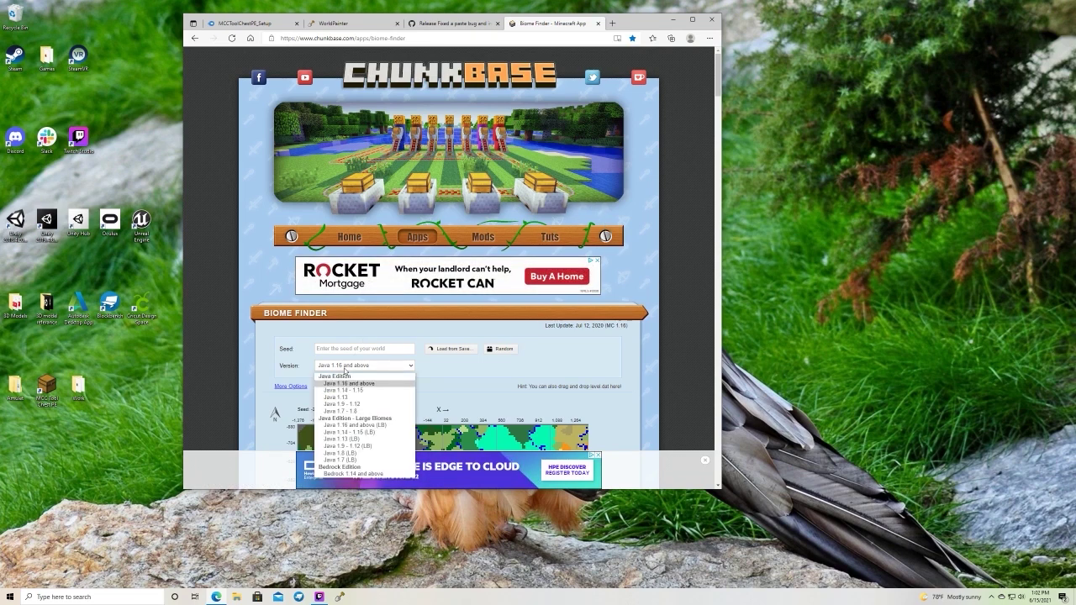
click(364, 474)
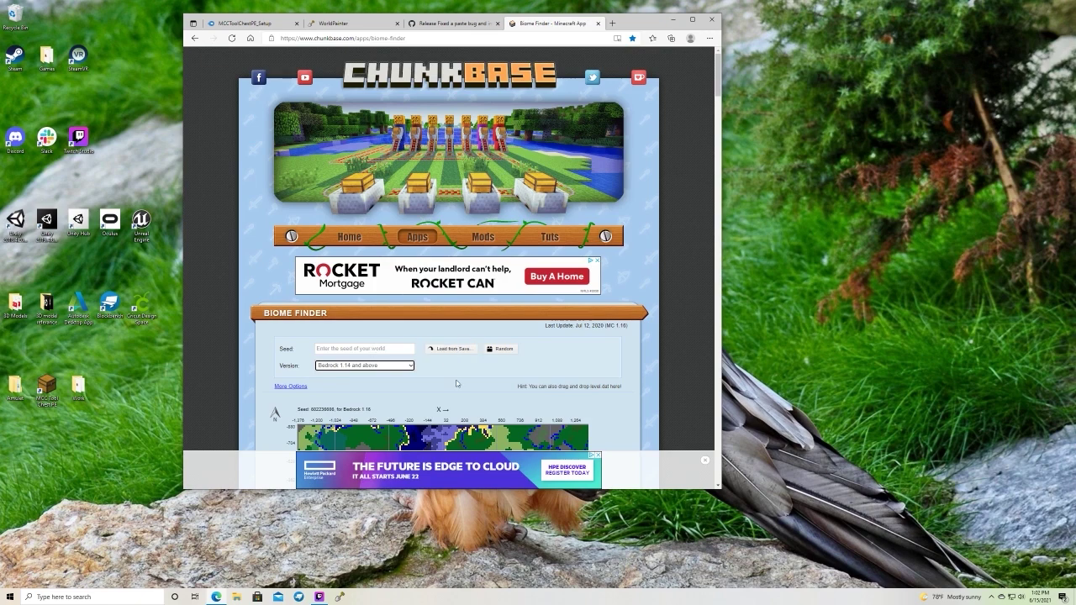
scroll(459, 384, down, 3)
scroll(457, 380, down, 2)
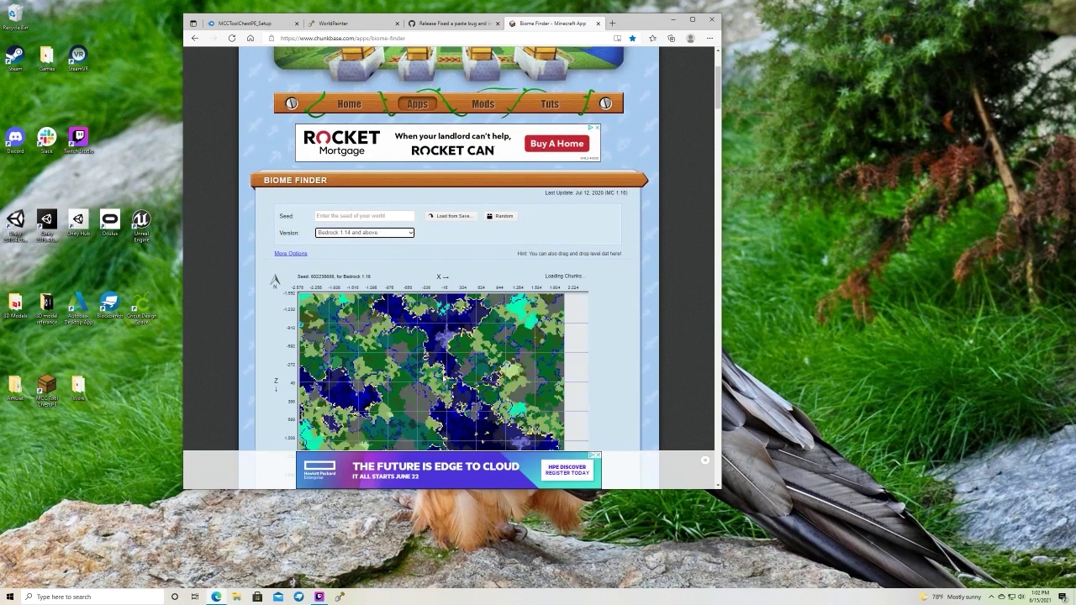
scroll(621, 345, down, 3)
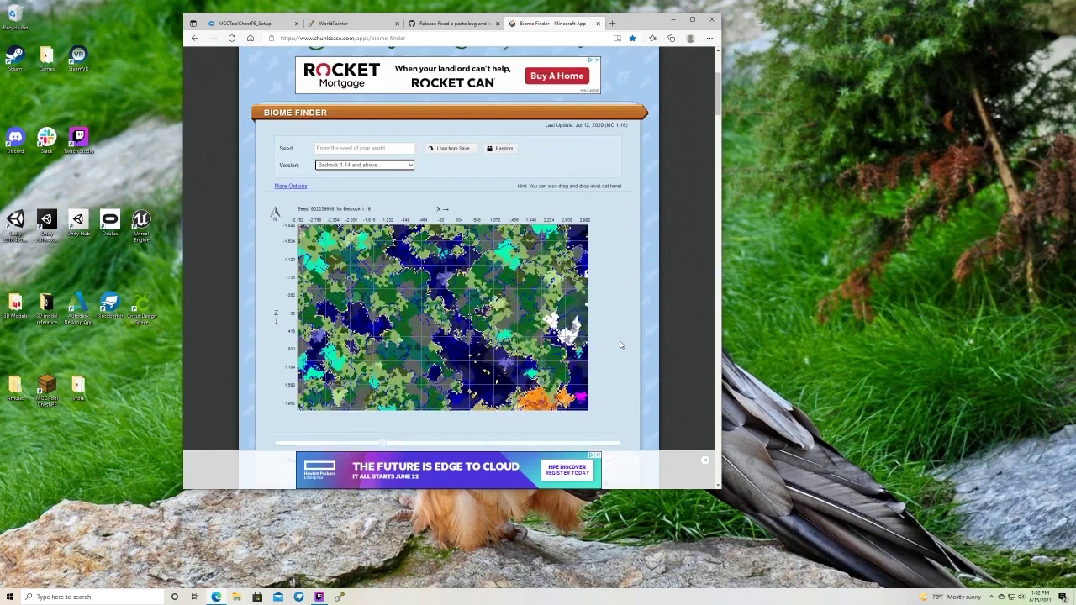
scroll(620, 345, down, 2)
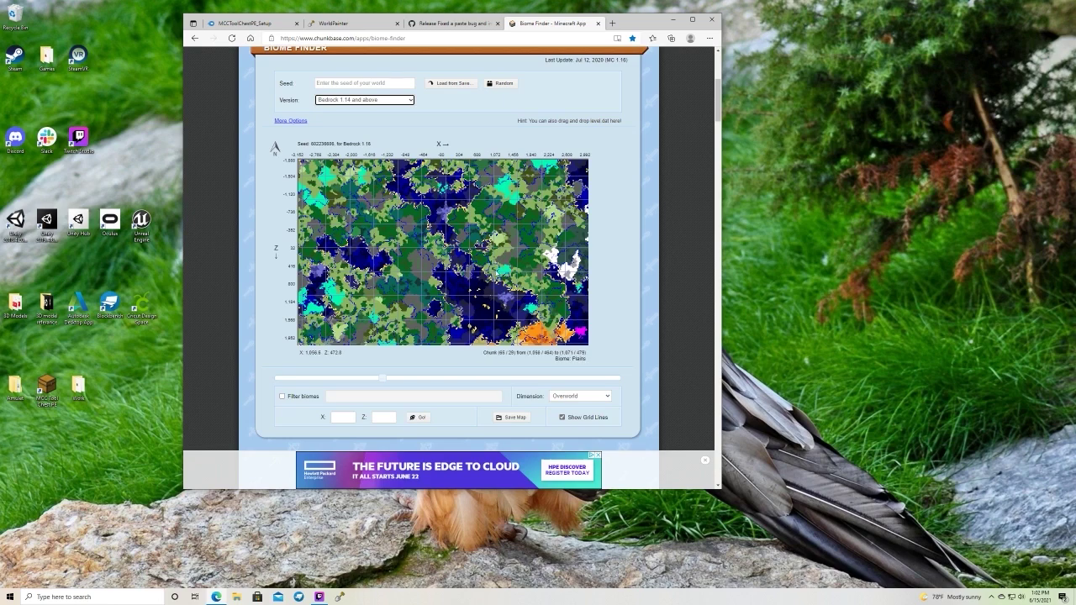
scroll(504, 269, down, 3)
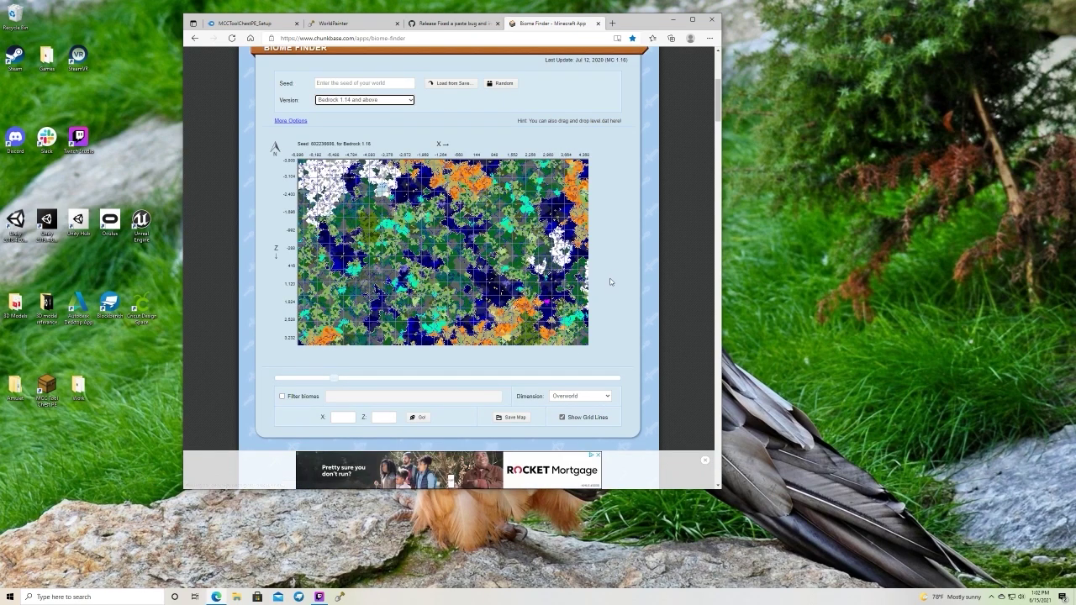
click(672, 20)
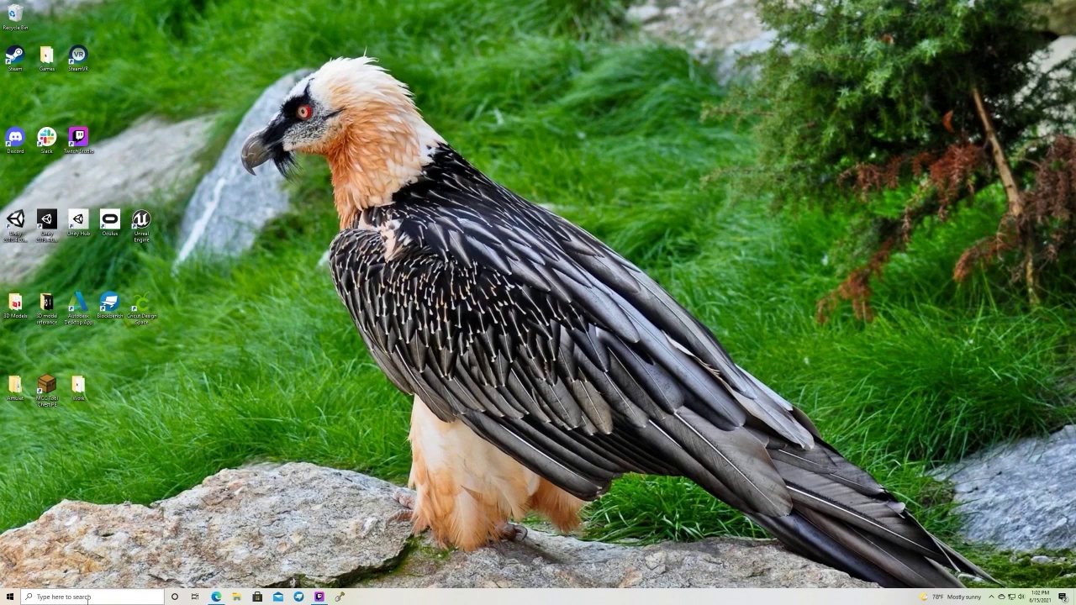
Search Windows for 'minecraft' and launch Minecraft v1.17.0 to its main menu
click(87, 597)
text(min)
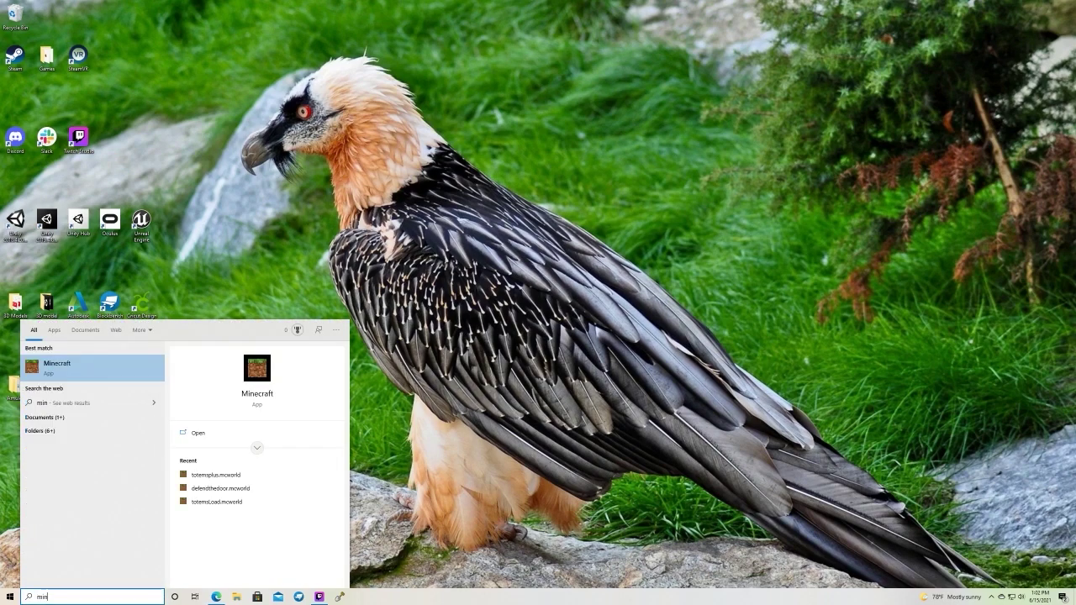
text(ecraft)
key(Return)
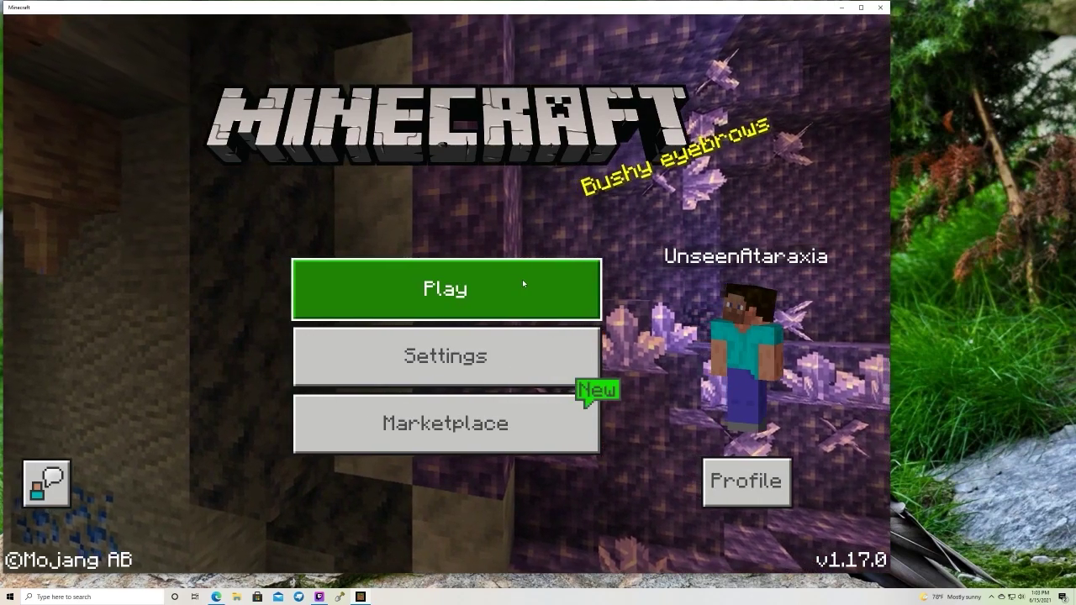
Enter the livestream world and swim east across the water past the snowy shoreline
click(522, 279)
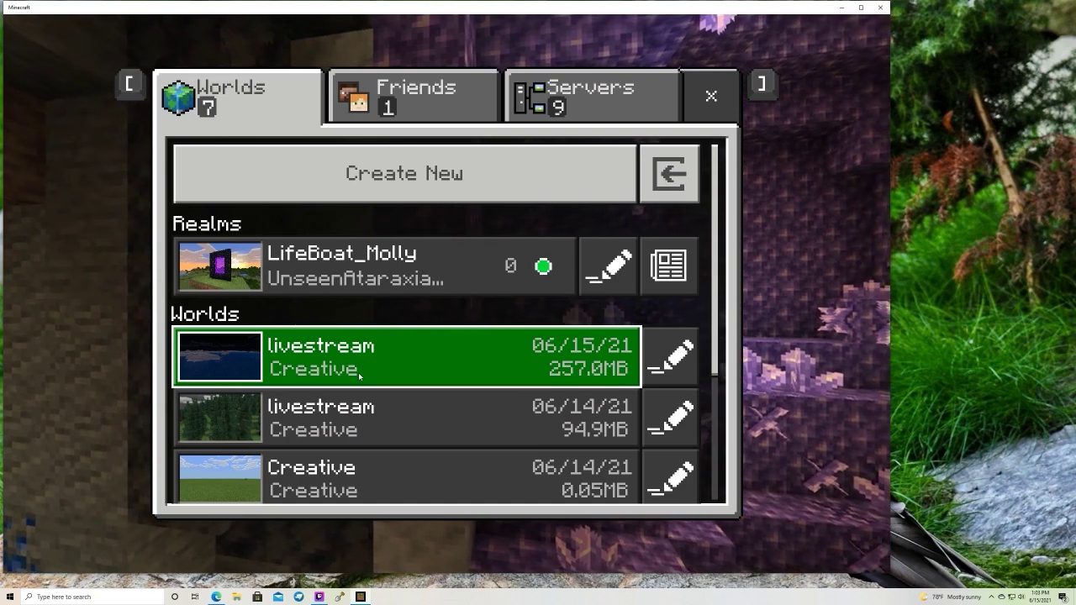
click(359, 376)
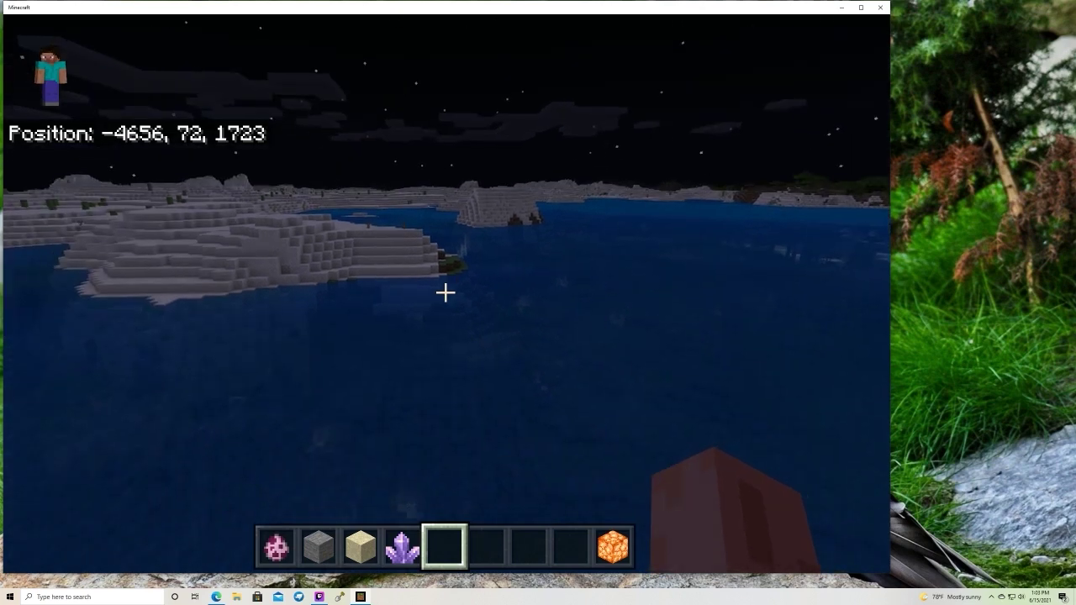
key(w)
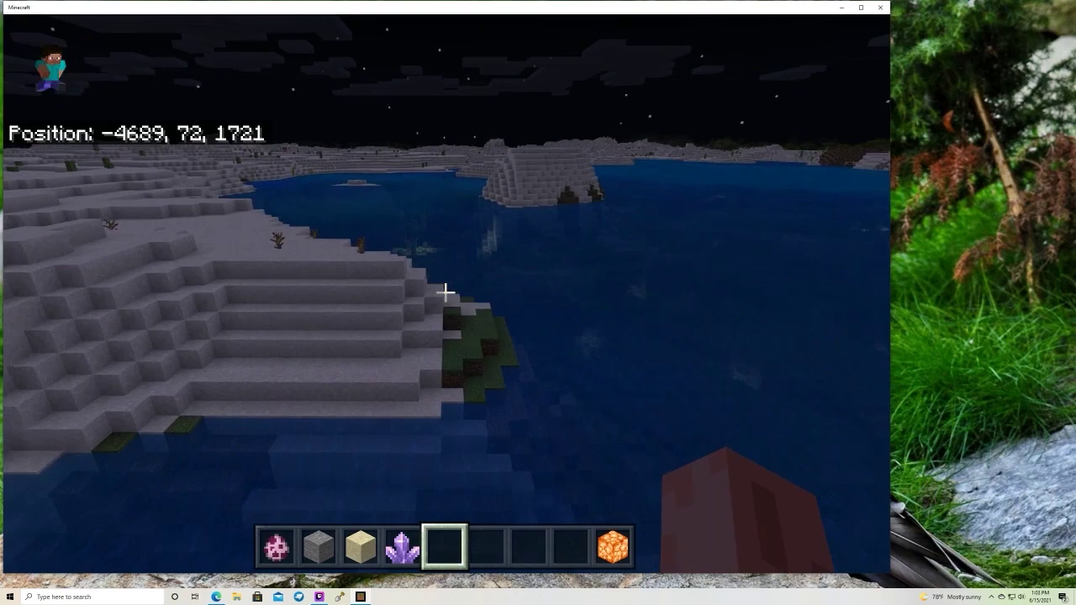
key(w)
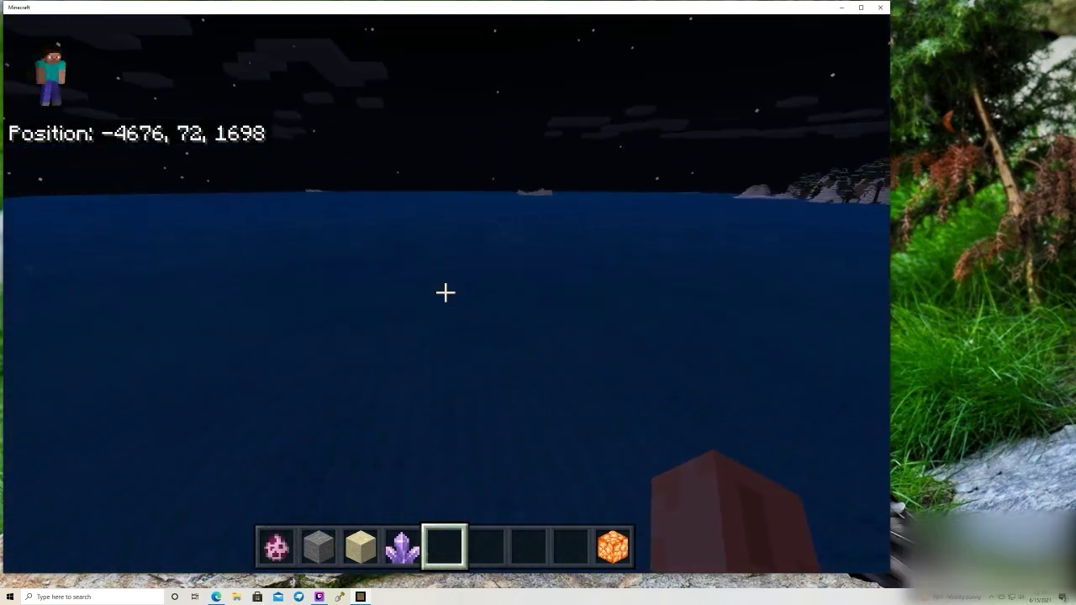
key(w)
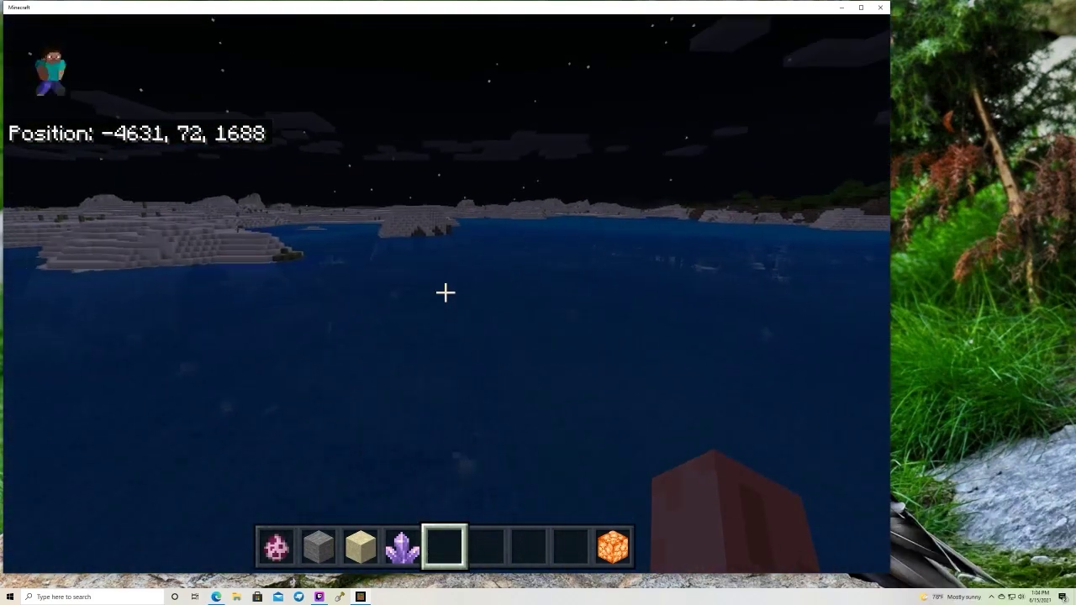
key(w)
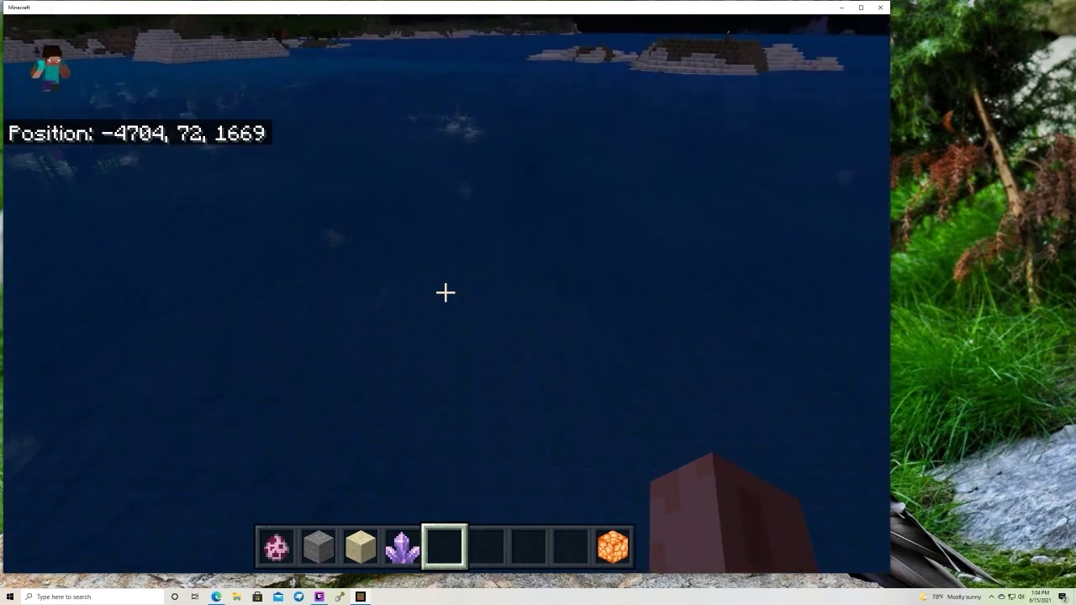
key(w)
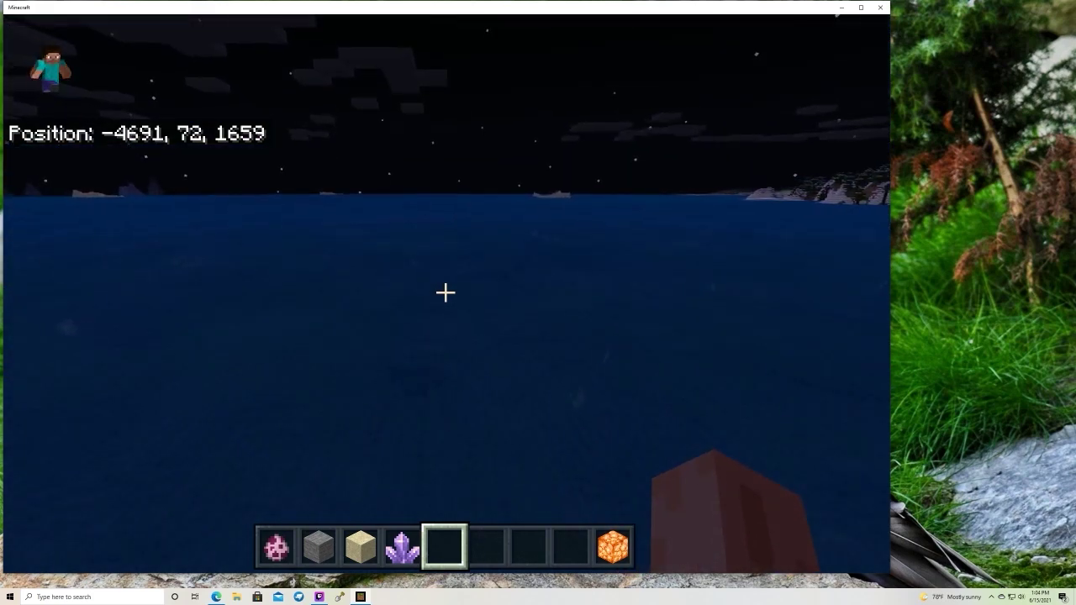
key(w)
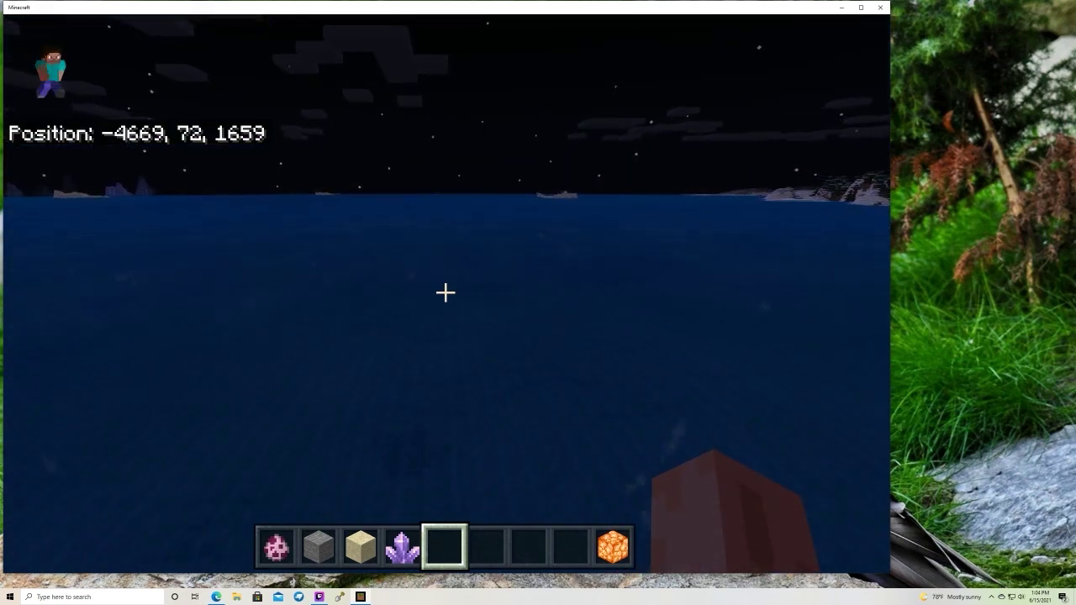
key(w)
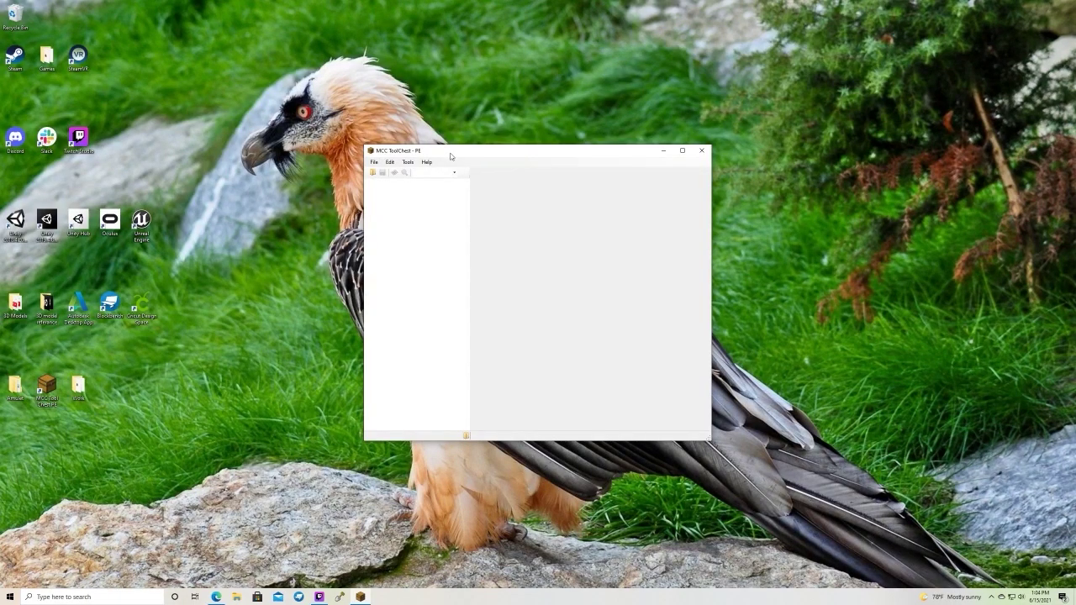
Load the newest livestream world from Minecraft Save Folders and show the To Java/To Bedrock choices
click(374, 161)
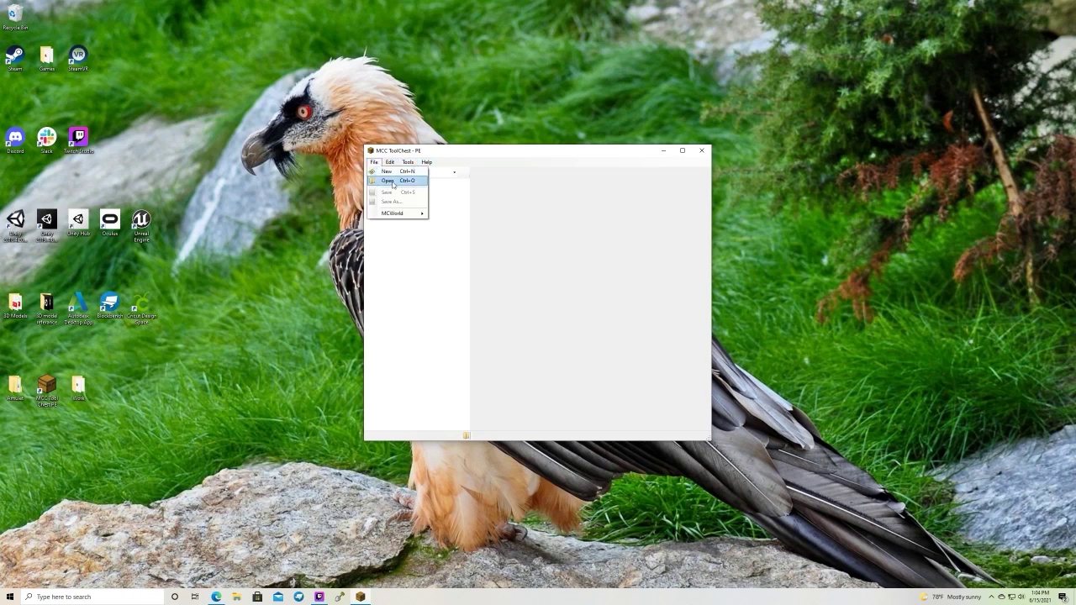
click(391, 182)
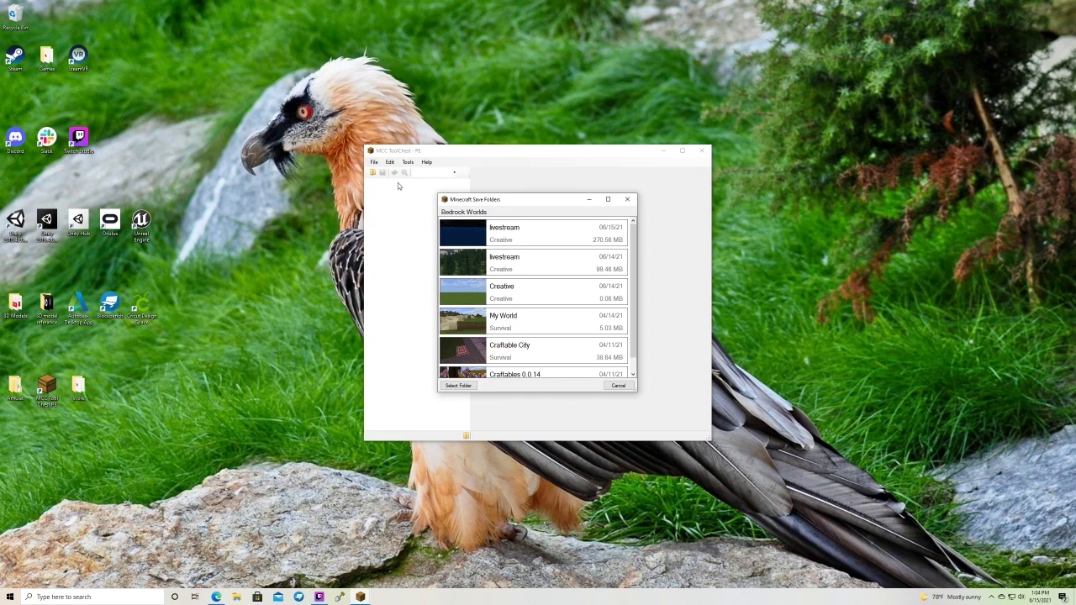
click(511, 243)
double_click(511, 244)
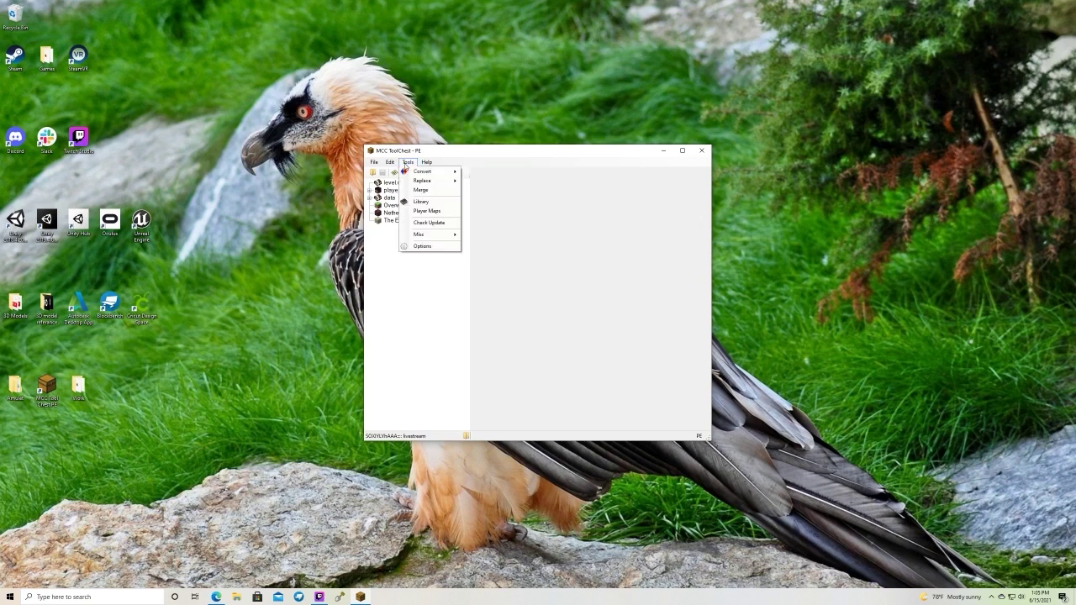
mouse_move(434, 173)
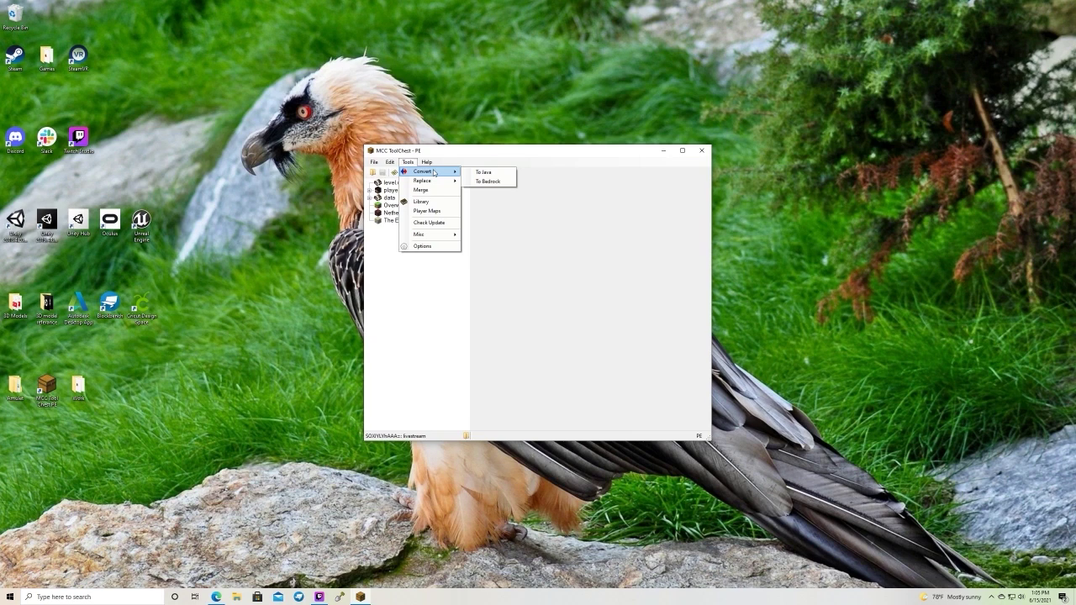
Convert the Overworld to Java 1.14 format, dismissing the download warning and 67881-chunk completion notice
click(476, 173)
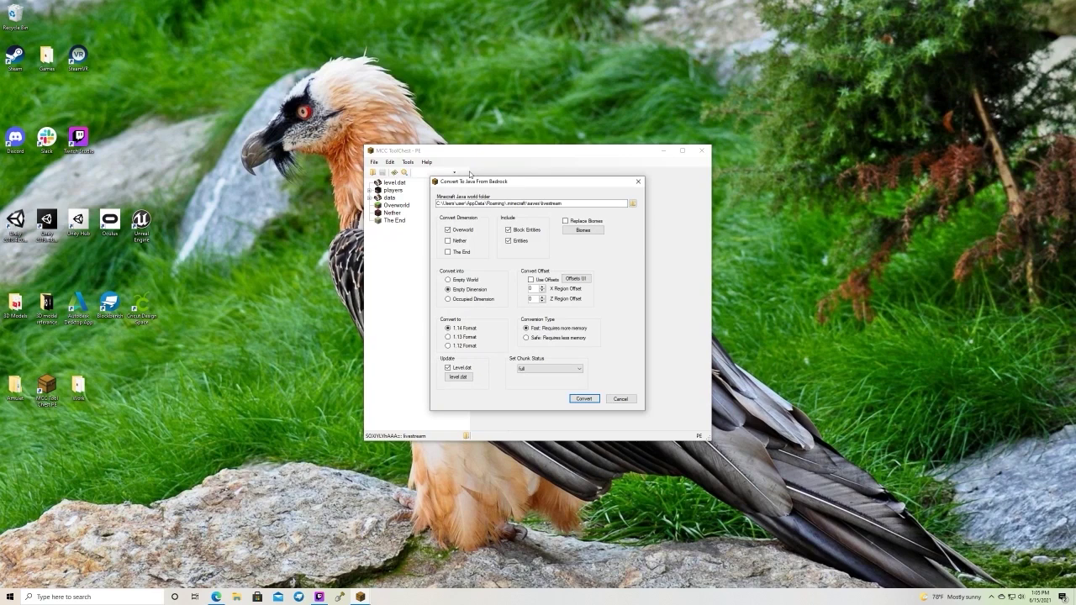
click(581, 400)
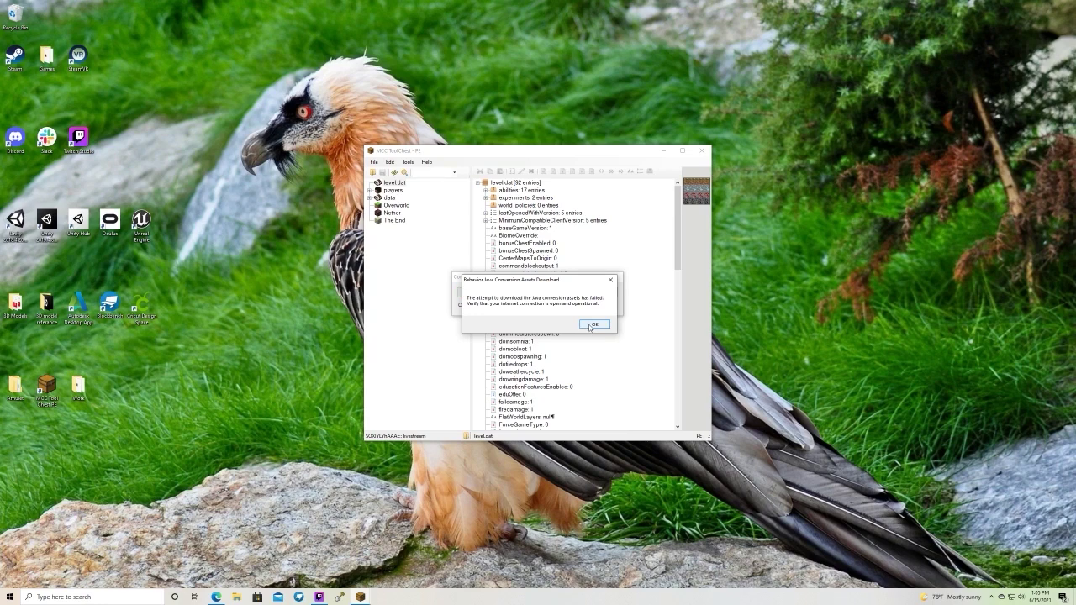
click(593, 326)
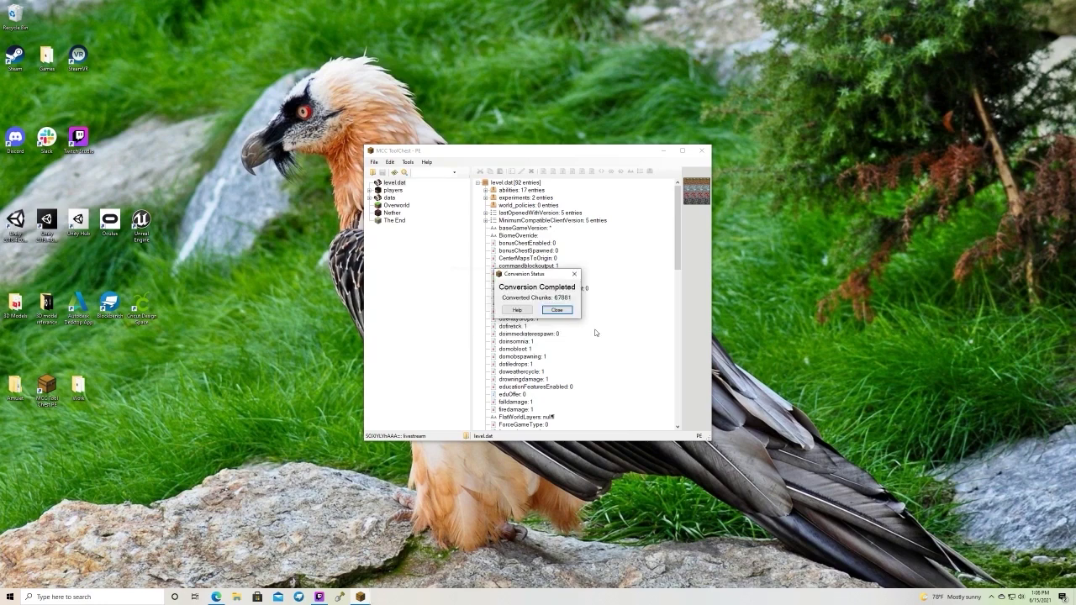
click(569, 311)
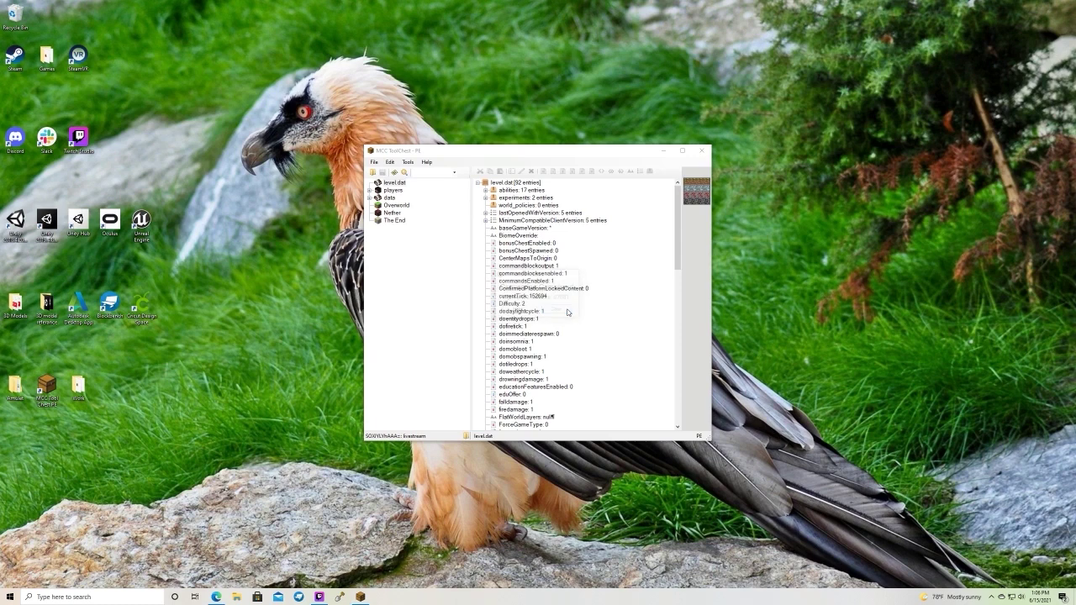
Close ToolChest, decline the donation prompt, and start a Minecraft map import, browsing for level.dat
click(703, 152)
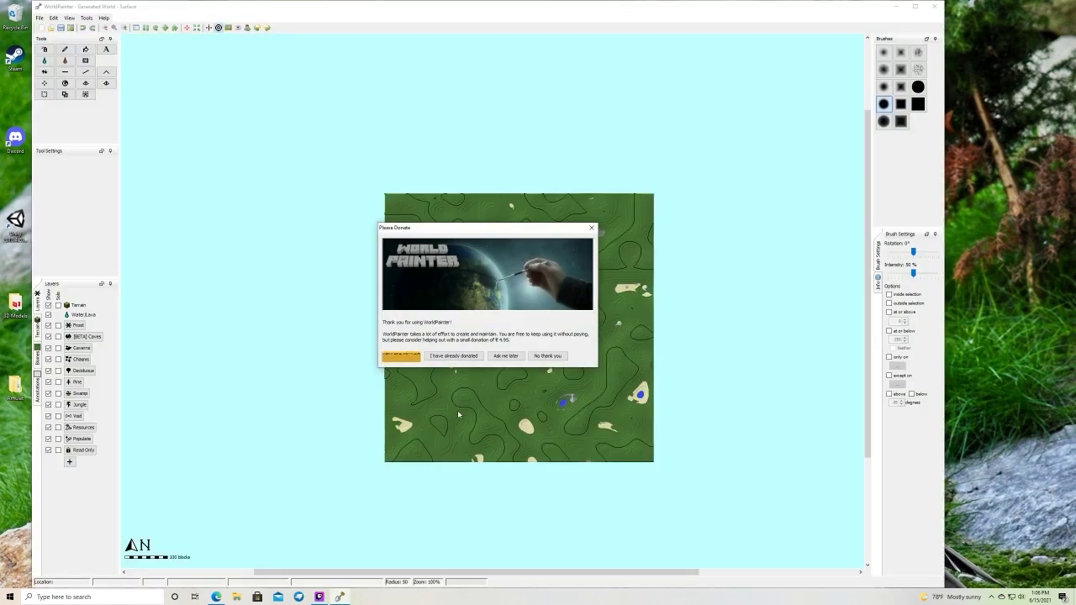
click(547, 356)
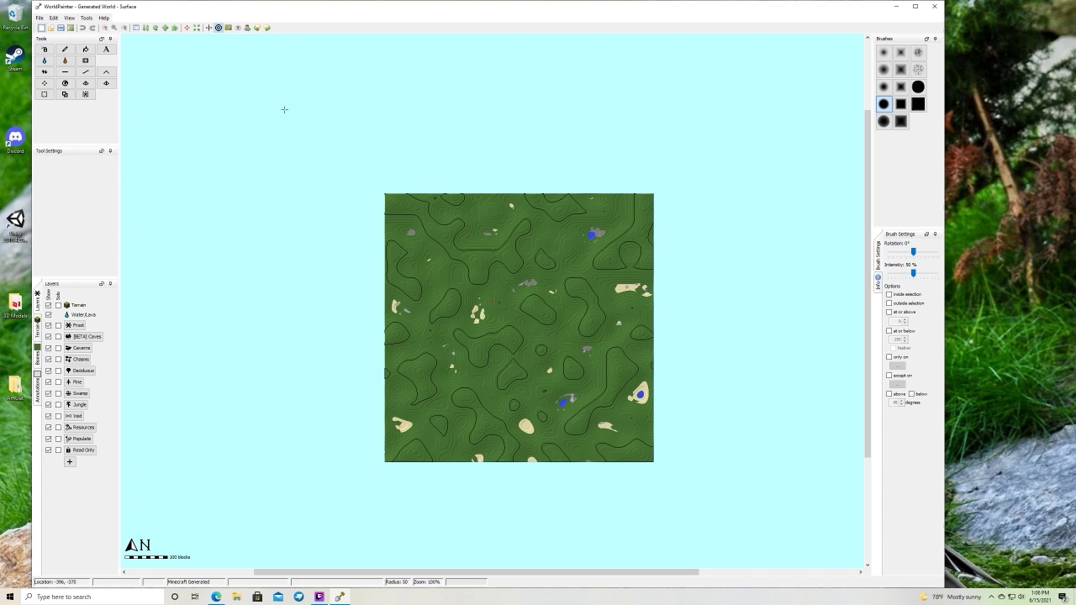
click(39, 17)
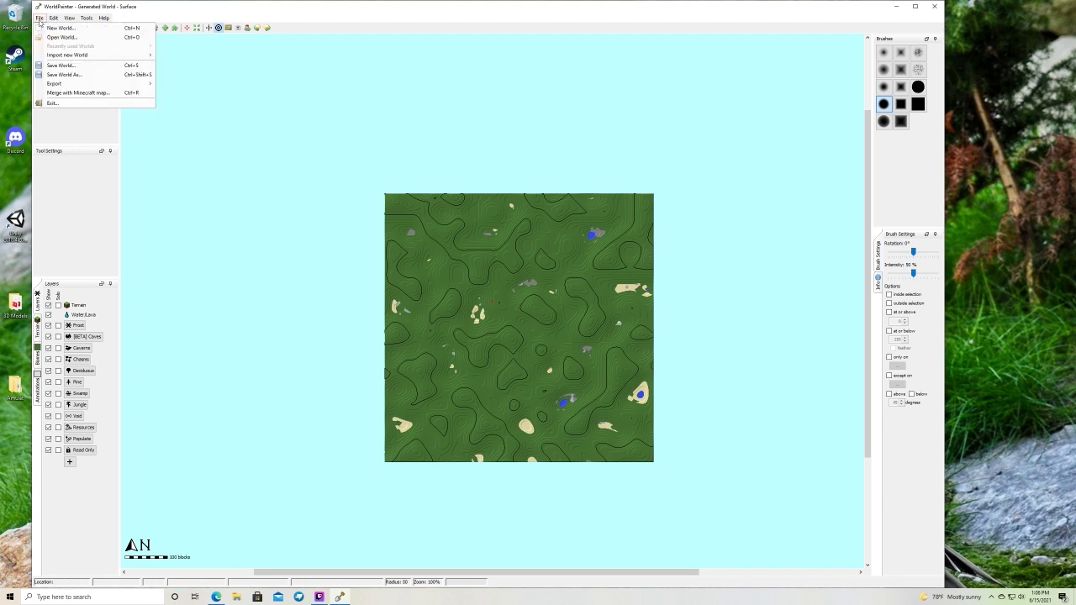
mouse_move(75, 56)
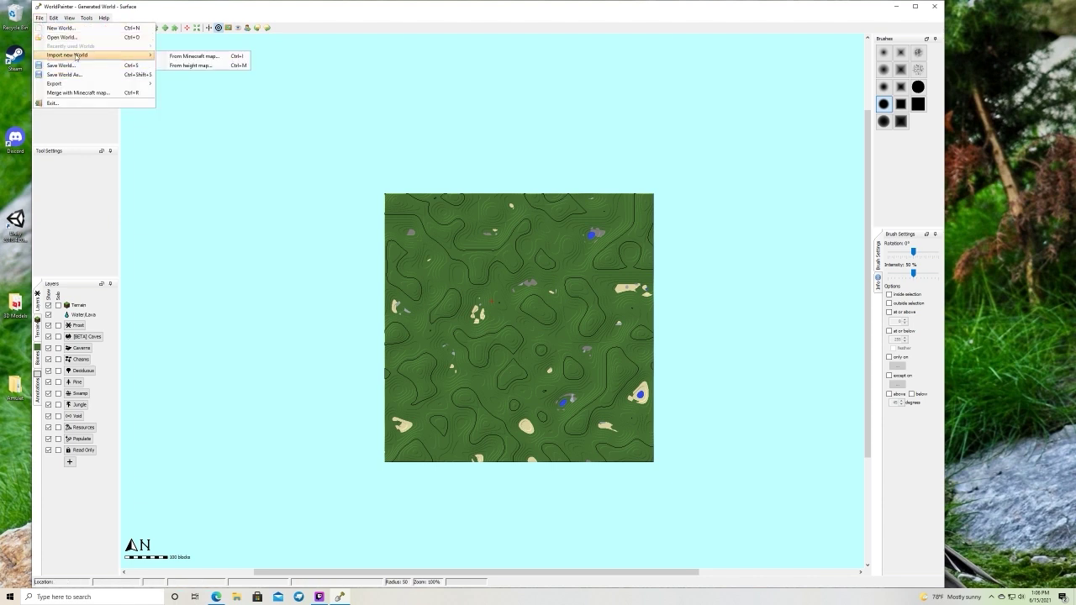
click(191, 56)
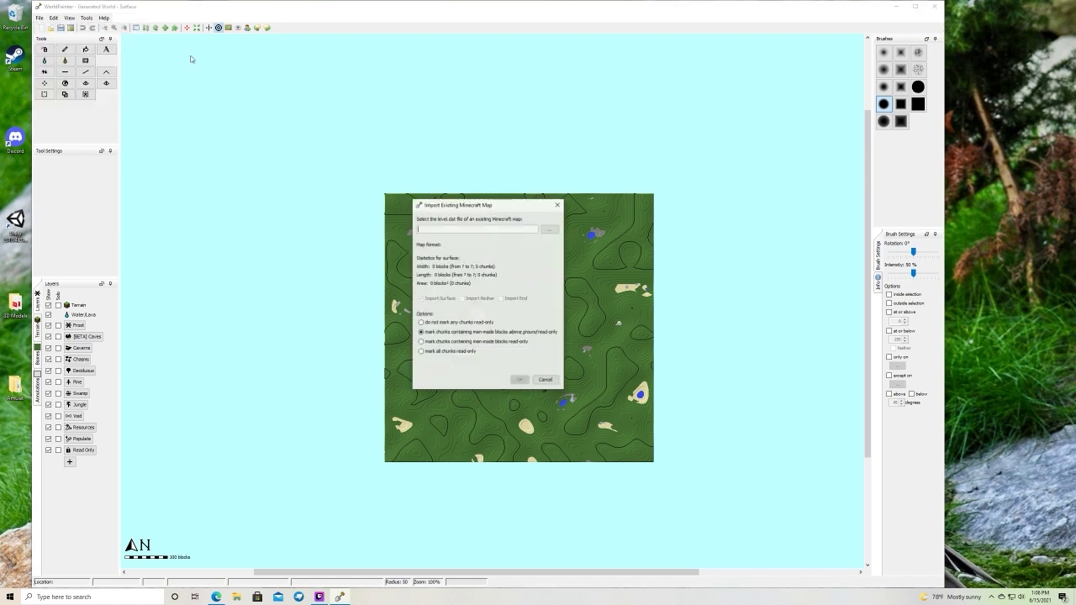
click(551, 231)
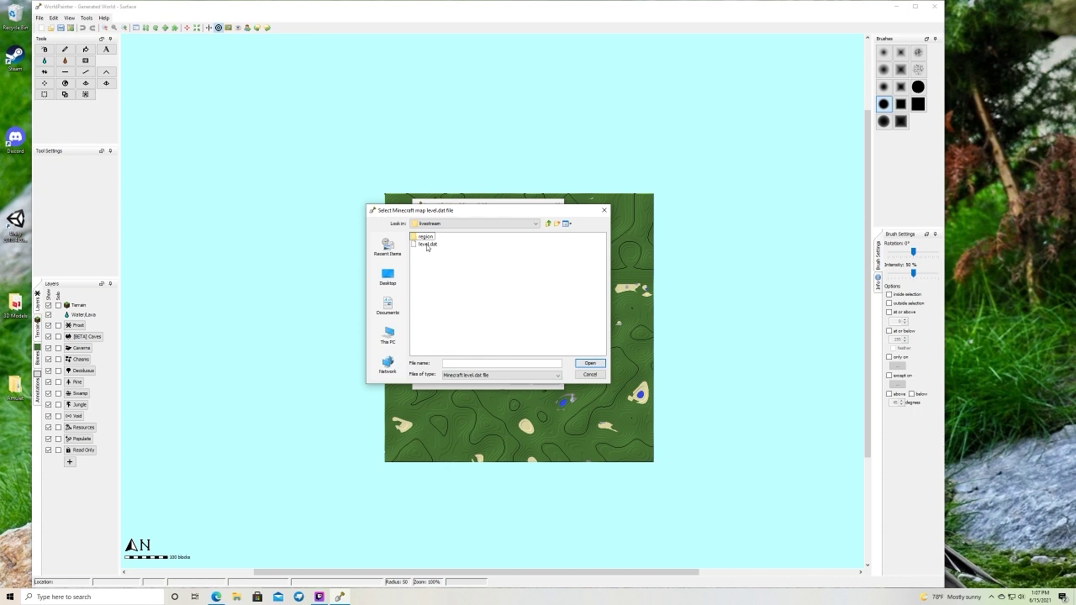
Choose level.dat from the livestream folder, mark no chunks read-only, and import the map
click(427, 245)
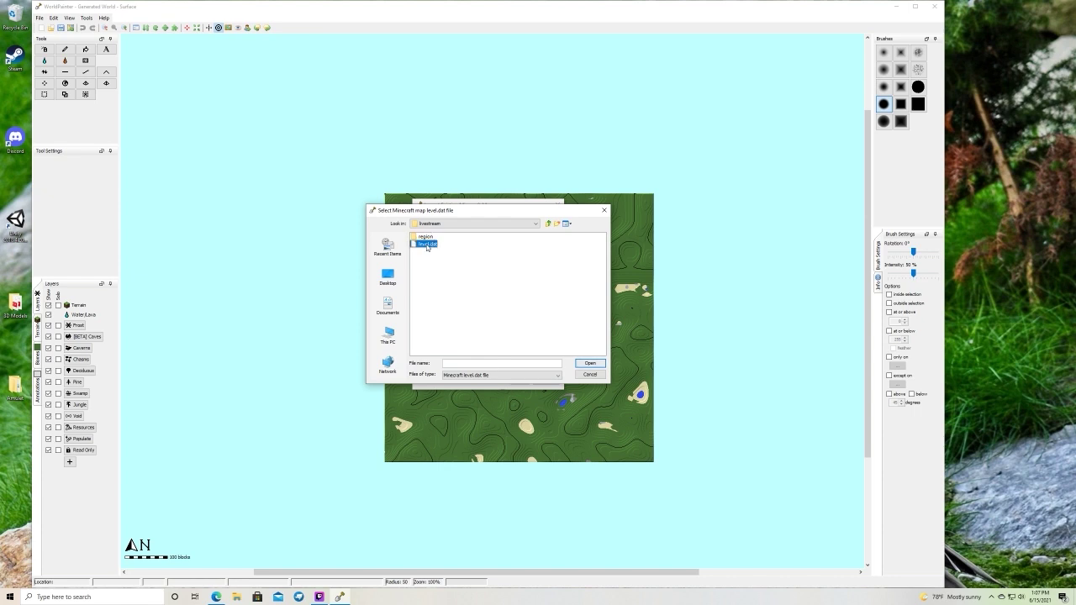
click(590, 364)
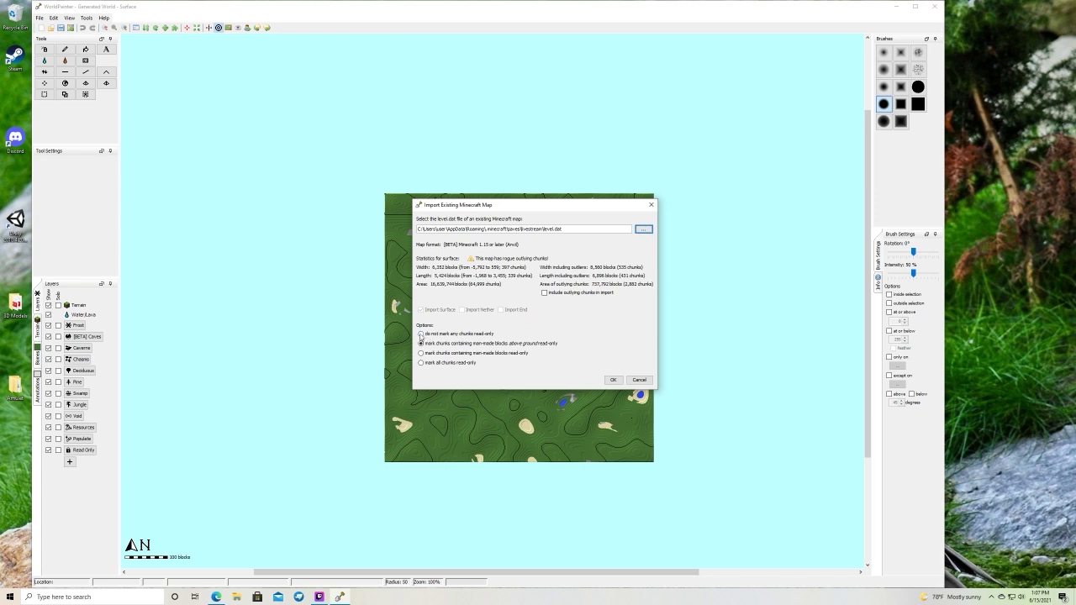
click(422, 334)
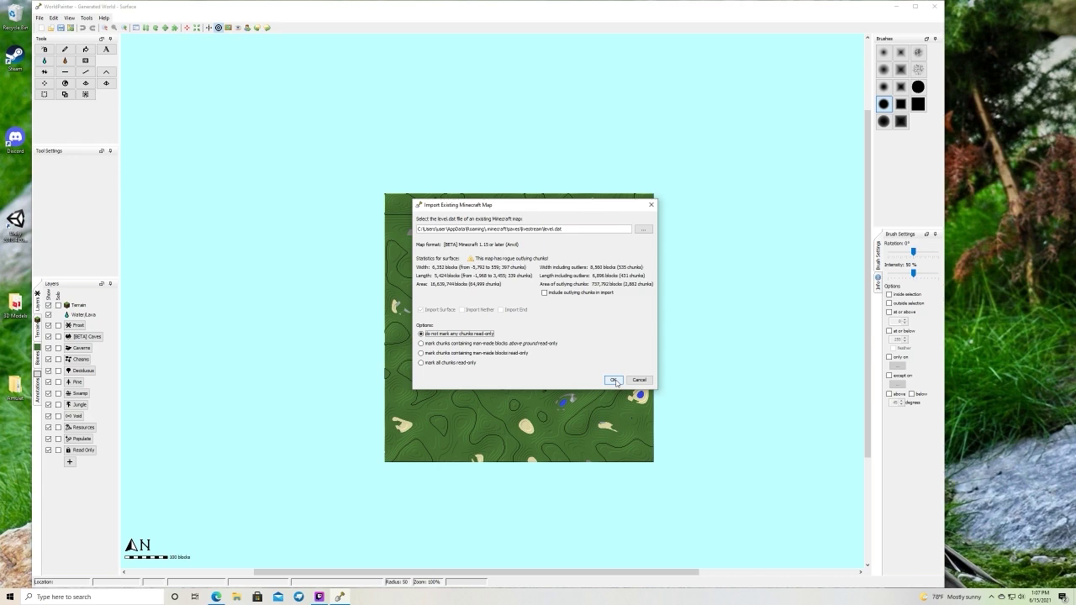
click(614, 381)
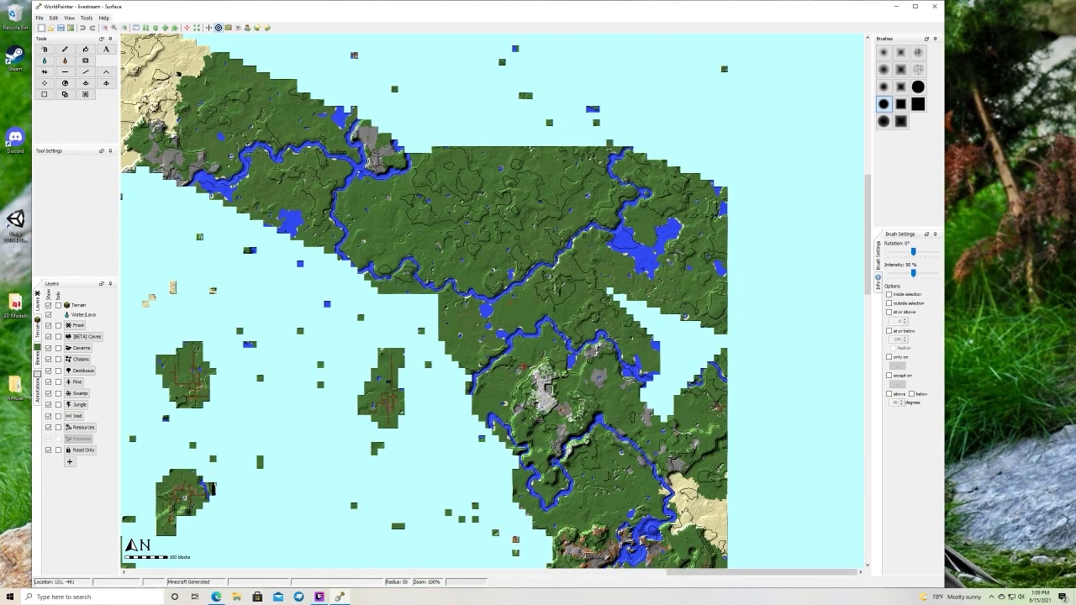
Zoom out to 25% over the ocean and raise a rounded island with an enlarged Height brush
click(106, 29)
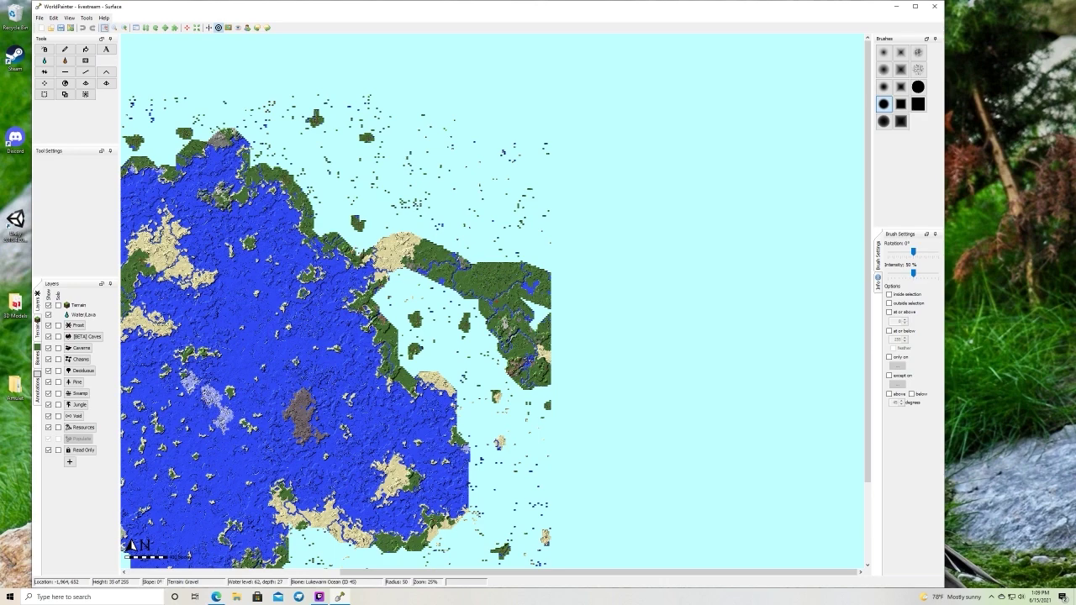
middle_drag(421, 336, 660, 252)
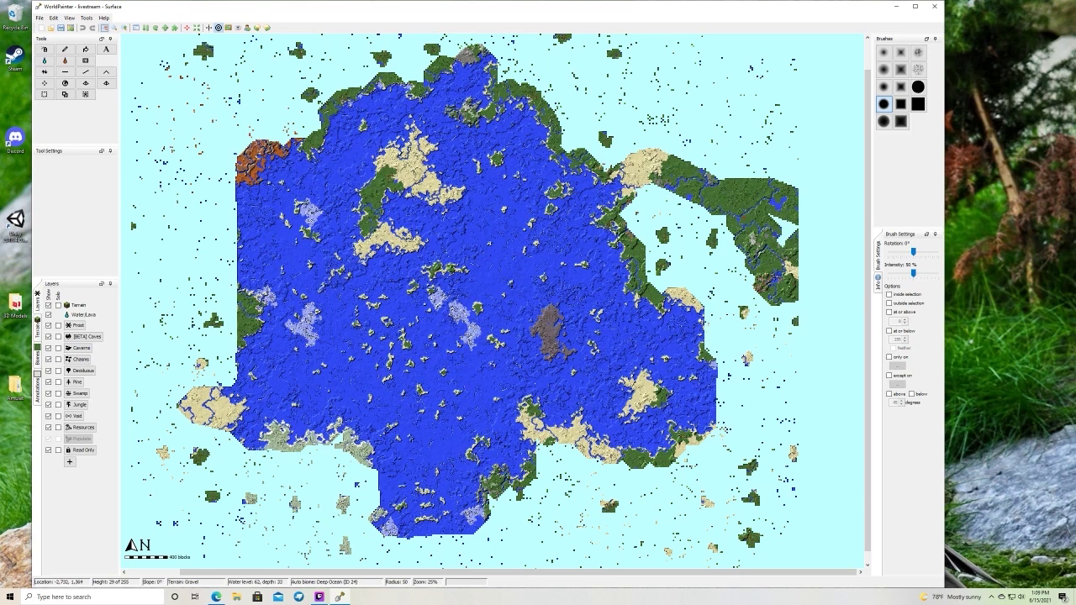
click(44, 73)
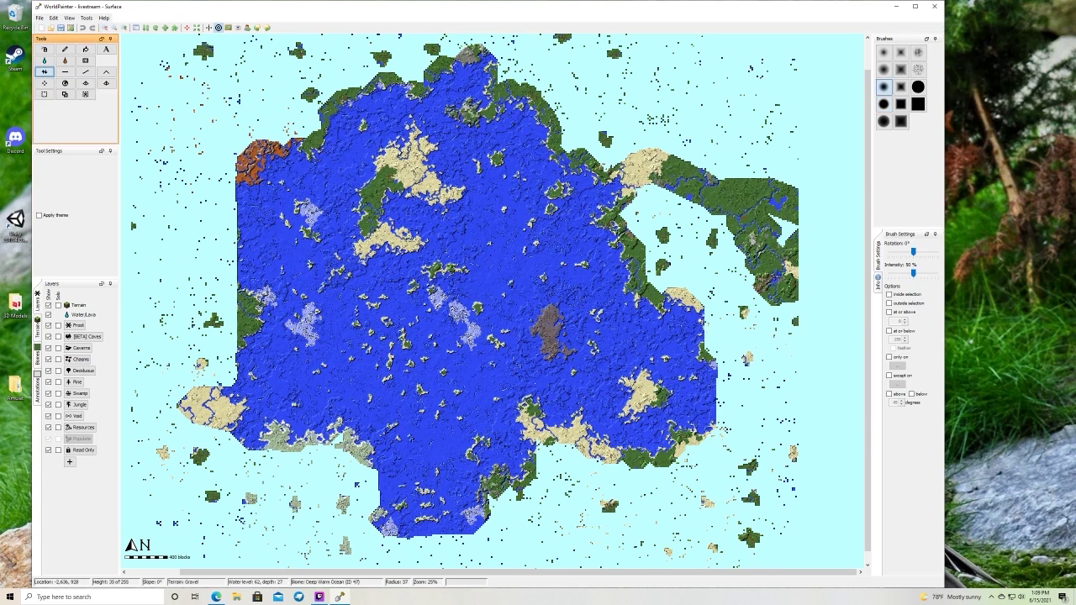
scroll(463, 312, up, 15)
drag(446, 288, 458, 295)
click(482, 248)
mouse_move(482, 247)
mouse_down()
mouse_move(461, 266)
mouse_move(407, 239)
mouse_move(441, 237)
mouse_up()
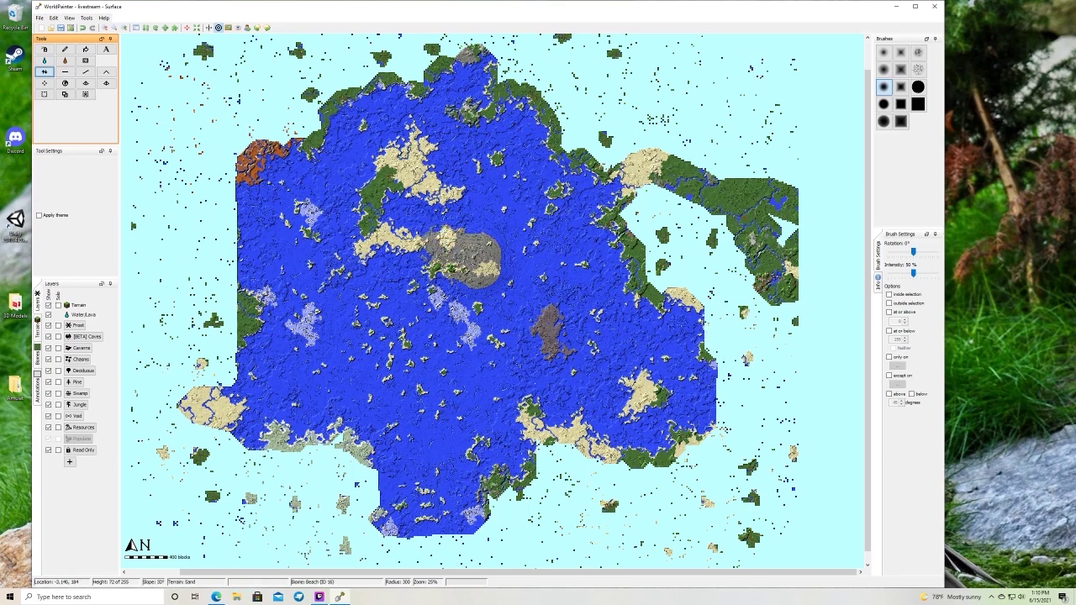
Smooth the island's terrain, making a second pass at 100% intensity, then reset intensity to 50%
scroll(454, 253, up, 2)
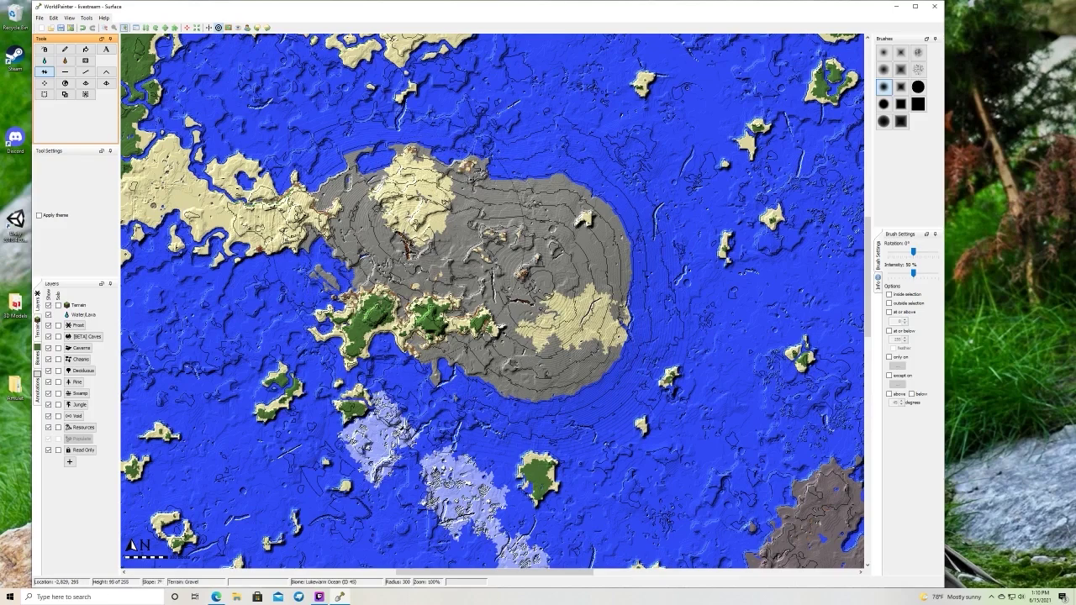
click(85, 71)
mouse_move(395, 278)
mouse_down()
mouse_move(471, 278)
mouse_move(437, 286)
mouse_move(658, 244)
mouse_up()
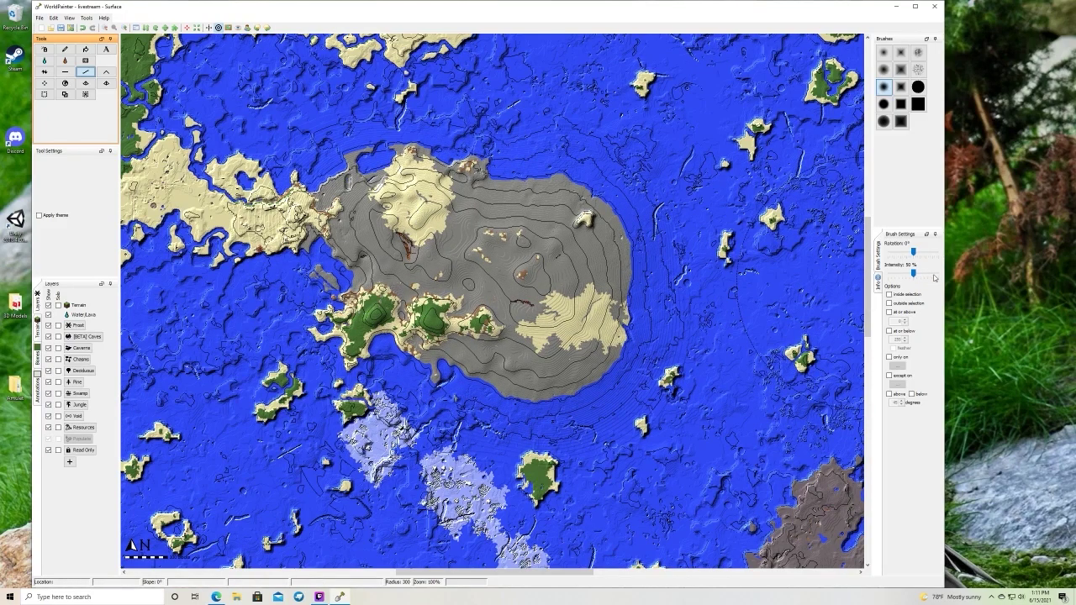
click(933, 275)
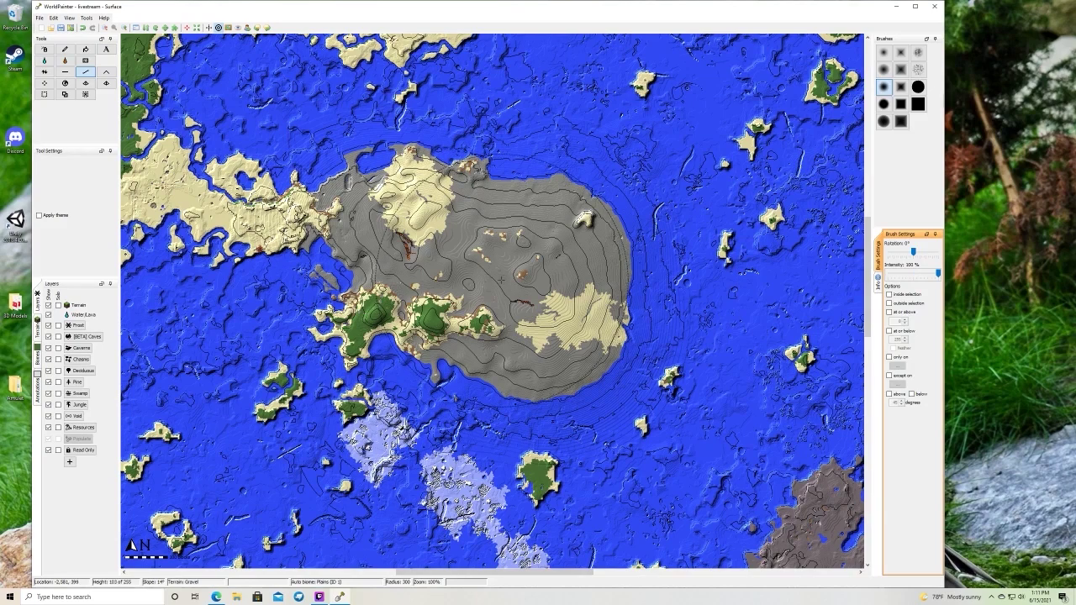
mouse_move(501, 280)
mouse_down()
mouse_move(504, 269)
mouse_move(437, 235)
mouse_move(538, 286)
mouse_move(449, 254)
mouse_up()
click(917, 277)
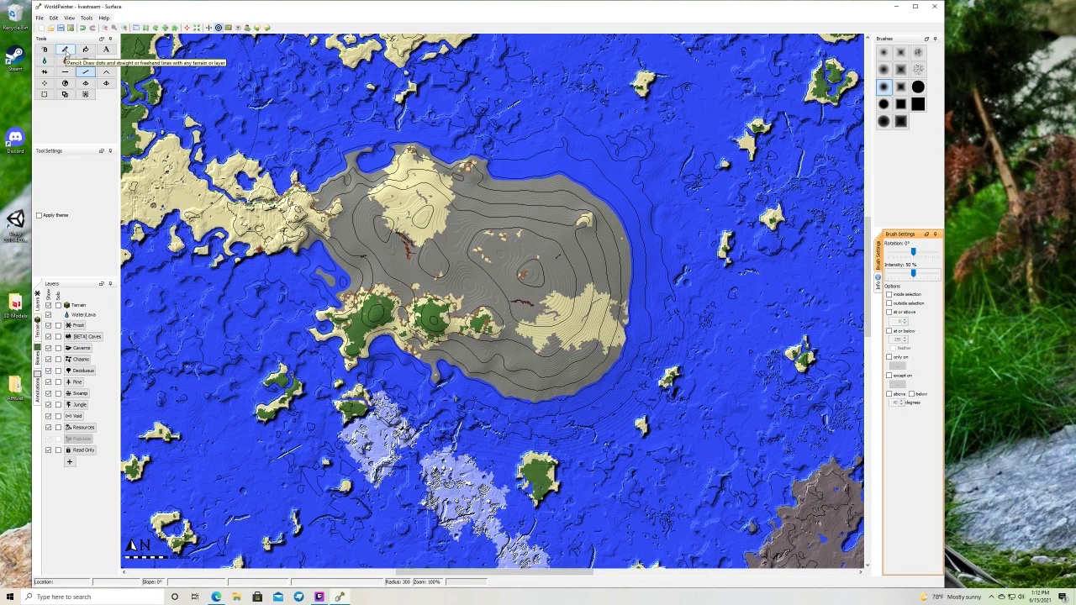
Paint Grass terrain over the grey island with the Pencil brush
click(65, 49)
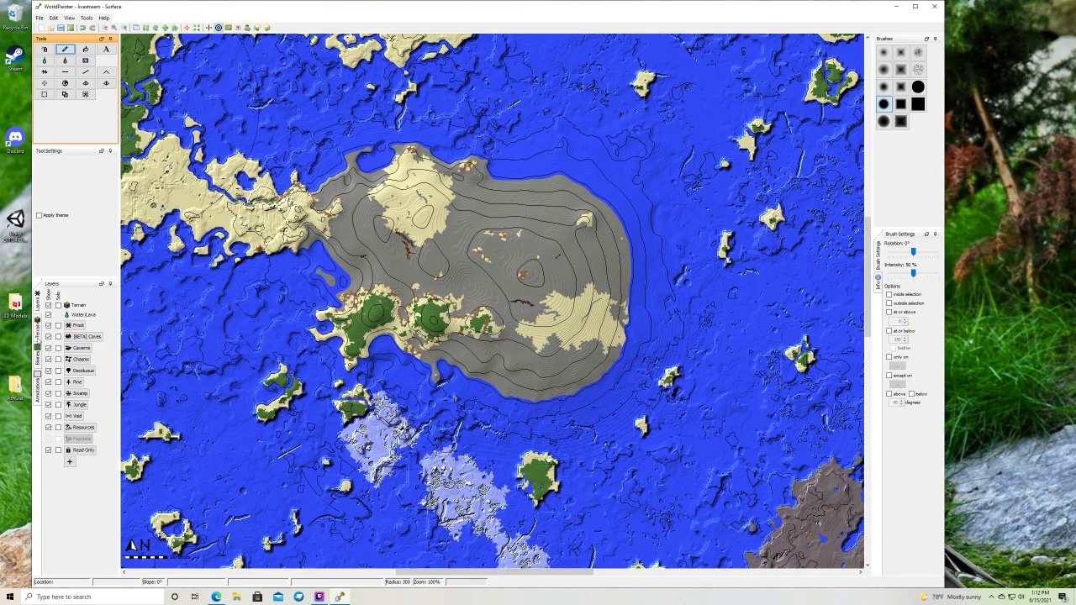
click(37, 334)
click(65, 307)
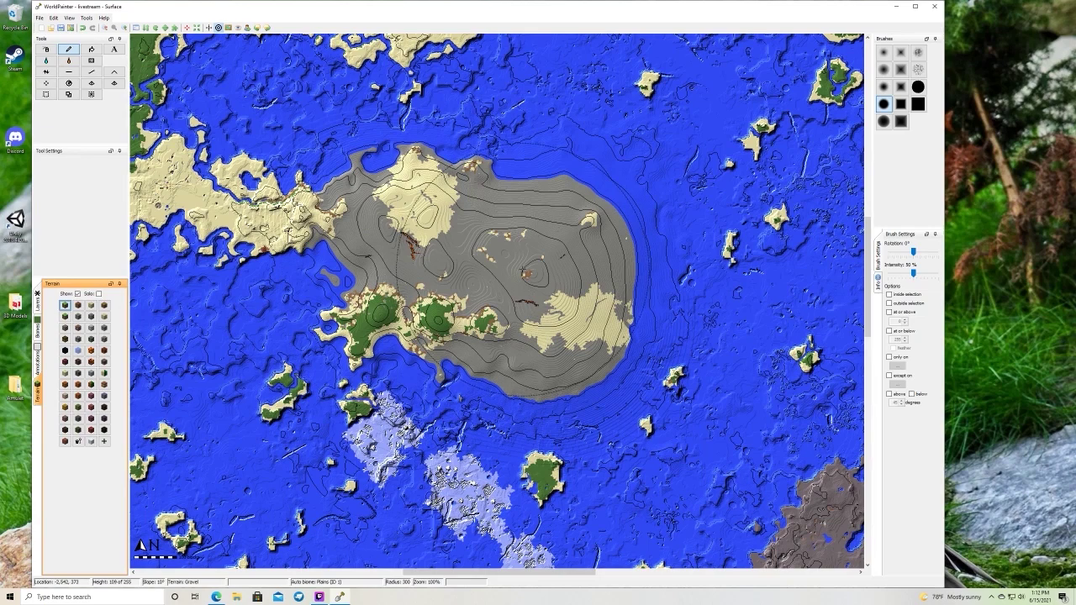
mouse_move(503, 270)
mouse_down()
mouse_move(523, 270)
mouse_move(520, 287)
mouse_up()
scroll(421, 265, down, 10)
mouse_move(416, 257)
mouse_down()
mouse_move(369, 239)
mouse_move(378, 201)
mouse_move(417, 201)
mouse_move(411, 167)
mouse_up()
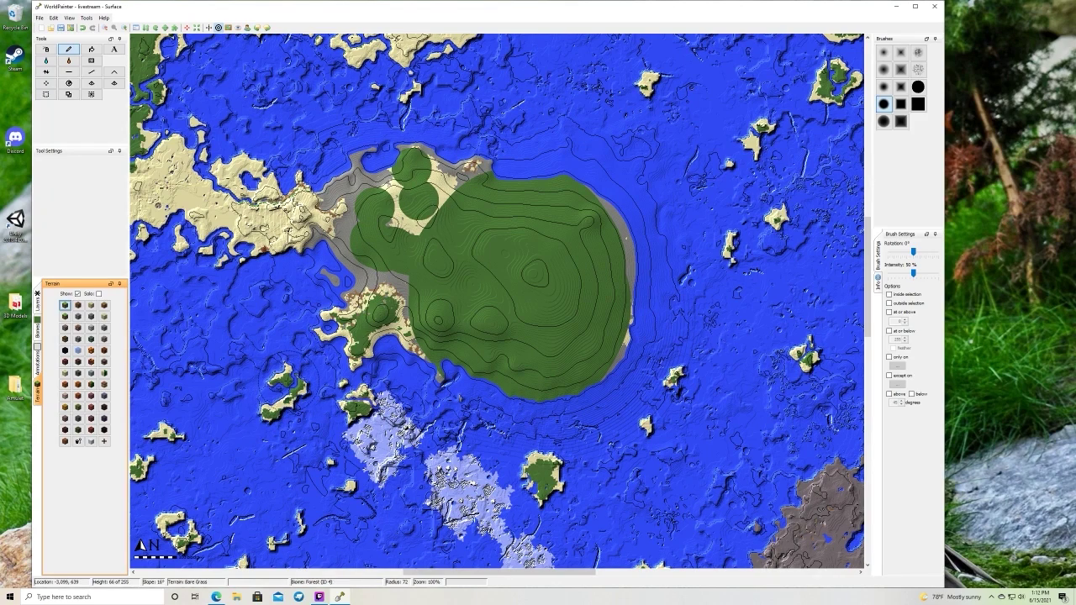
Spray Grass over the island's west end, then undo the grass painting
click(46, 49)
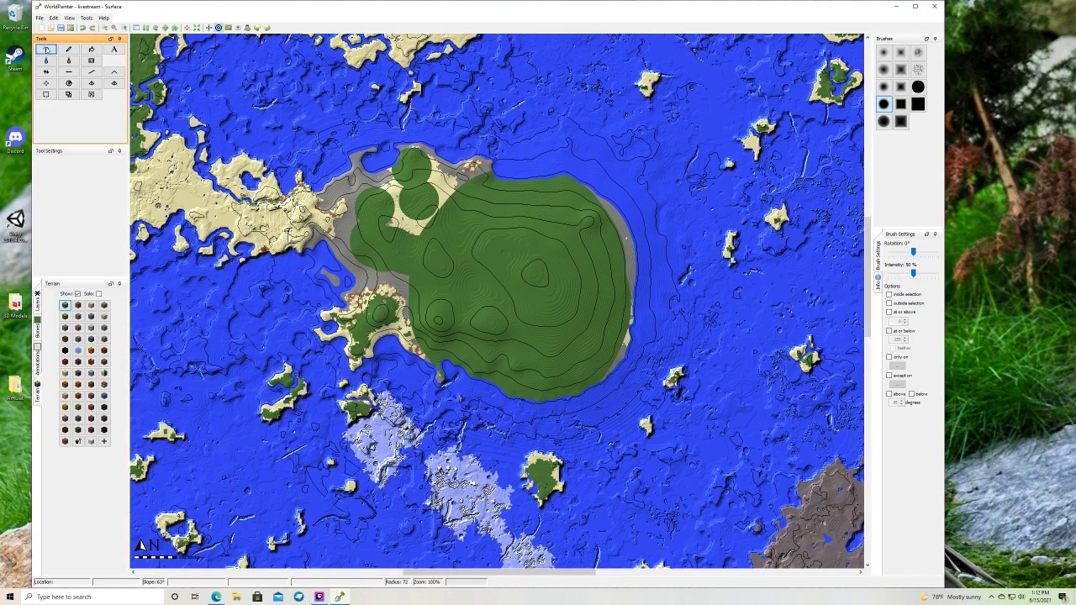
mouse_move(395, 217)
mouse_down()
mouse_move(362, 197)
mouse_move(346, 206)
mouse_move(368, 225)
mouse_move(370, 267)
mouse_move(383, 277)
mouse_move(454, 164)
mouse_up()
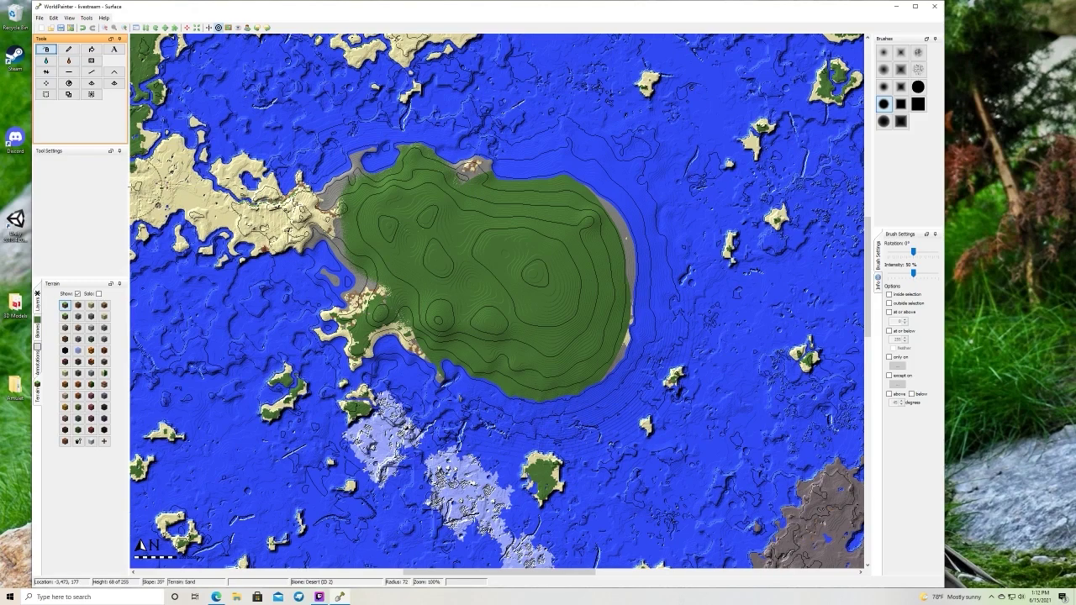
key(ctrl+z)
key(ctrl+z)
key(ctrl+z)
key(ctrl+z)
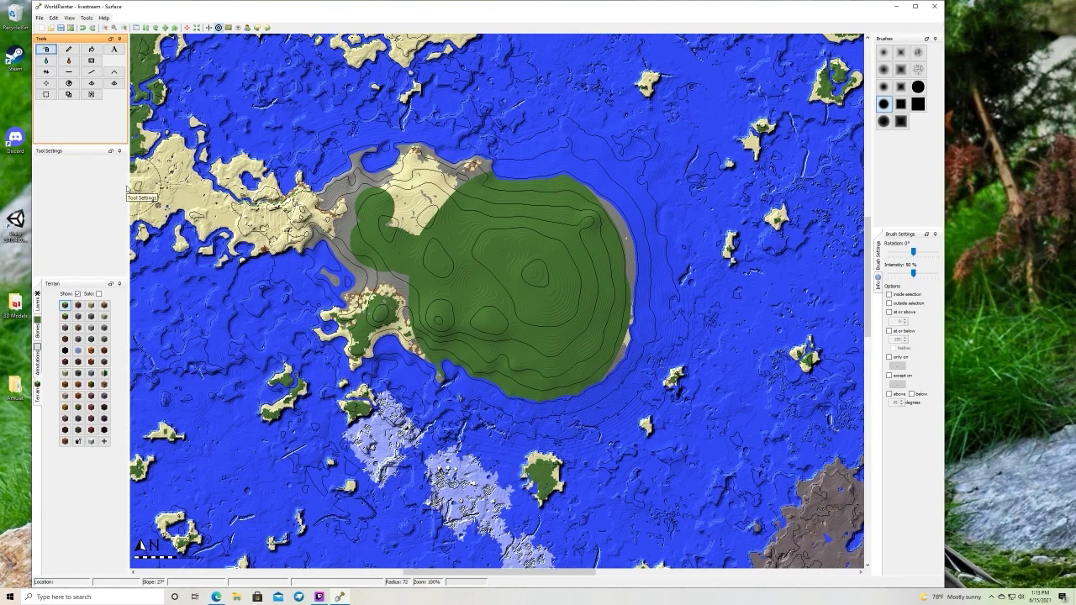
key(ctrl+z)
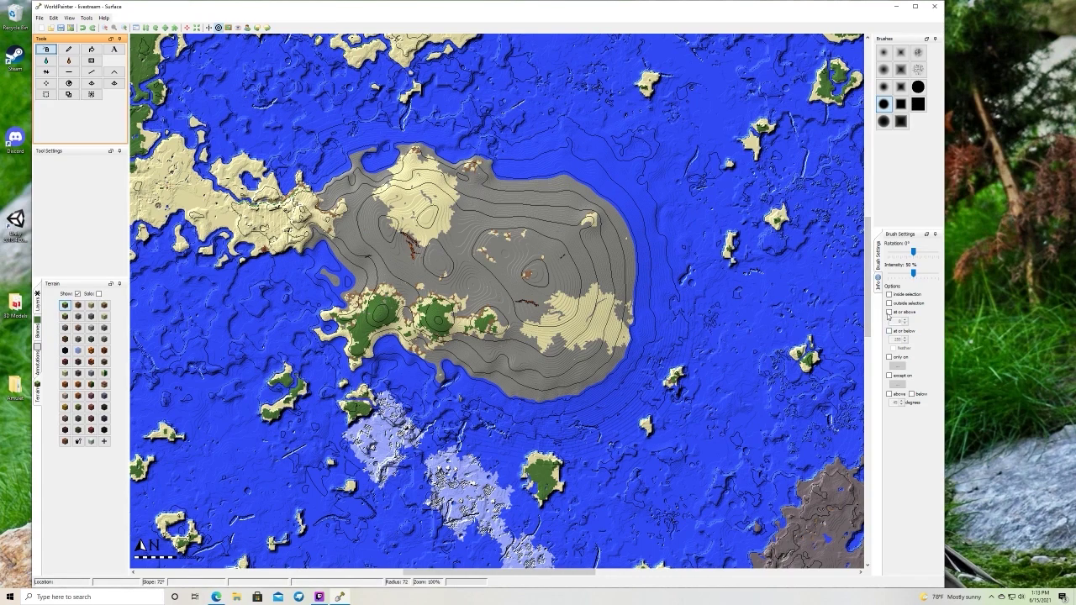
Limit painting to 'at or above' and spray Grass over the island's grey and sandy patches
click(890, 313)
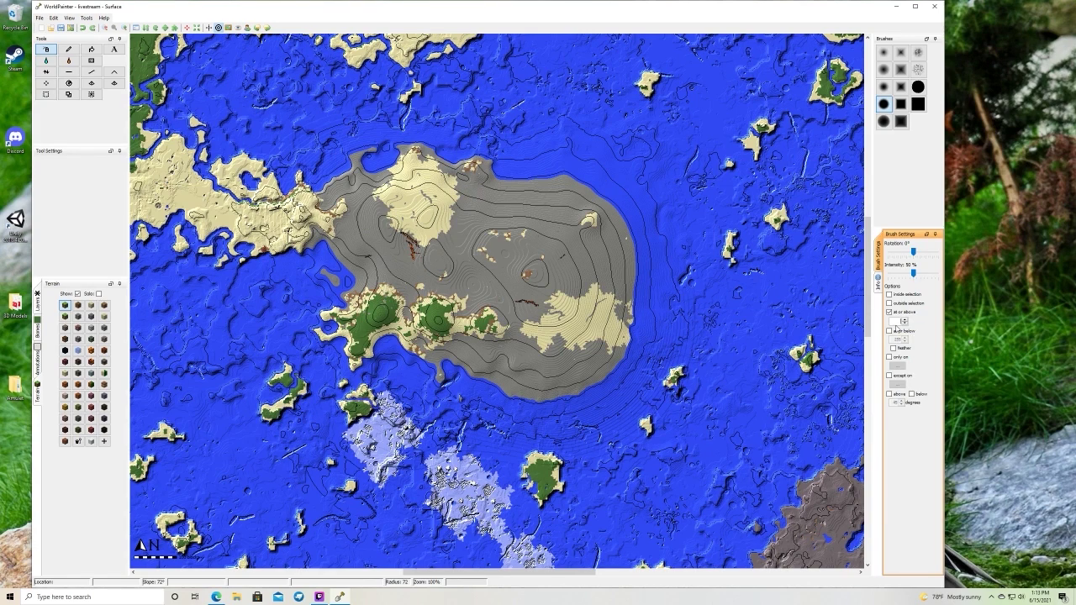
drag(914, 273, 905, 273)
drag(559, 319, 581, 362)
mouse_move(475, 261)
mouse_down()
mouse_move(460, 177)
mouse_move(593, 206)
mouse_move(618, 244)
mouse_move(605, 357)
mouse_move(530, 382)
mouse_move(459, 341)
mouse_move(416, 332)
mouse_move(539, 387)
mouse_move(597, 320)
mouse_move(589, 227)
mouse_move(361, 227)
mouse_move(362, 160)
mouse_move(412, 139)
mouse_move(395, 156)
mouse_move(404, 219)
mouse_move(328, 219)
mouse_move(420, 328)
mouse_up()
mouse_move(446, 362)
mouse_down()
mouse_move(546, 345)
mouse_move(505, 252)
mouse_move(530, 311)
mouse_move(521, 248)
mouse_up()
mouse_move(589, 221)
mouse_down()
mouse_move(502, 204)
mouse_move(582, 215)
mouse_up()
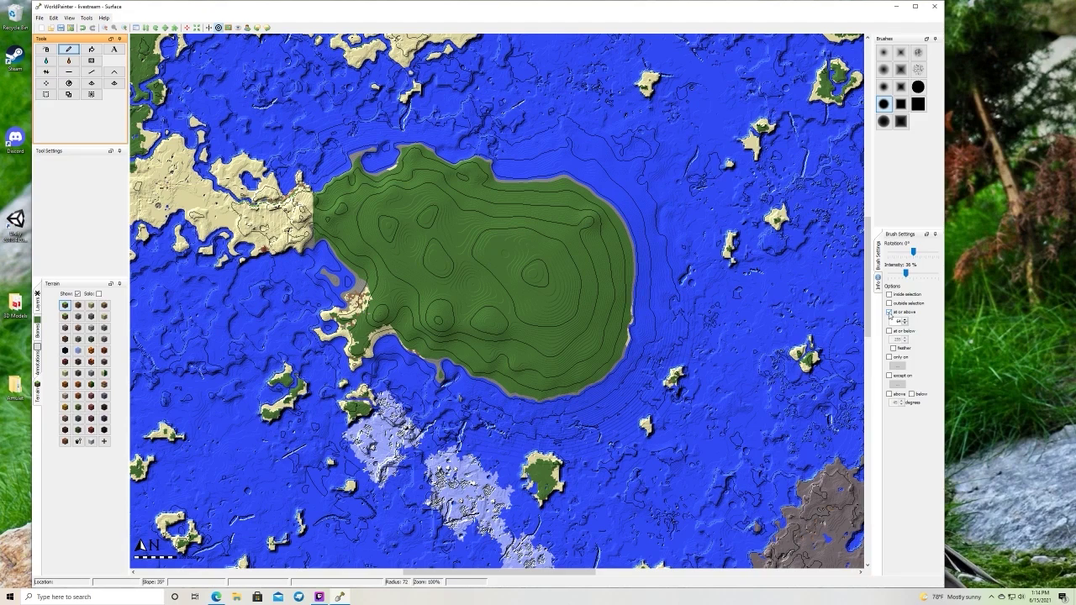
Switch to 'at or below' at 22% intensity and paint a Sand beach along the shoreline
click(890, 313)
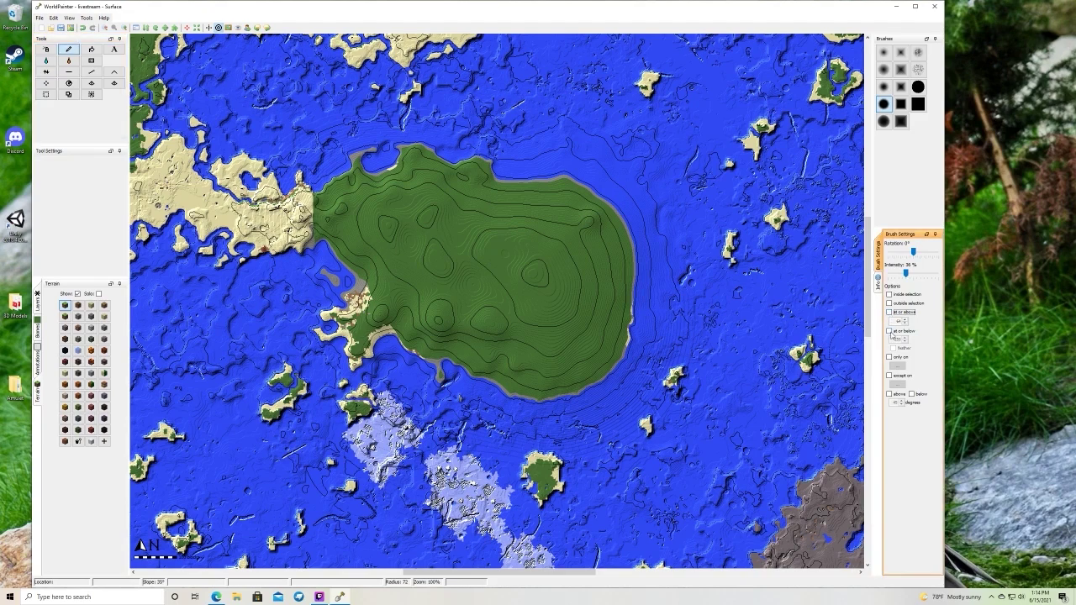
click(890, 332)
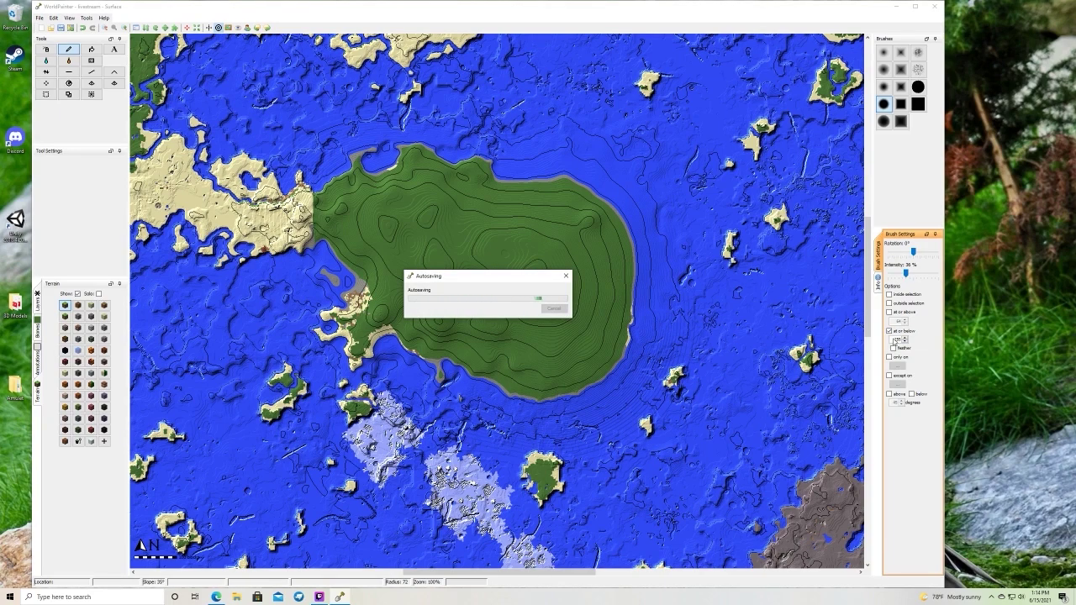
double_click(897, 339)
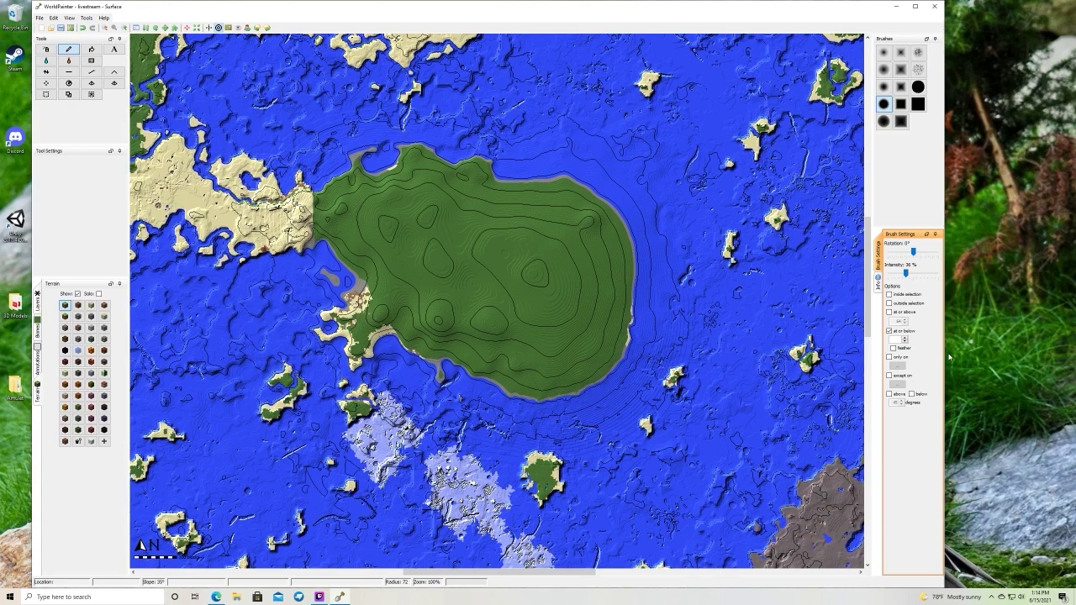
key(minus)
key(minus)
key(minus)
key(minus)
key(minus)
key(minus)
key(minus)
click(91, 307)
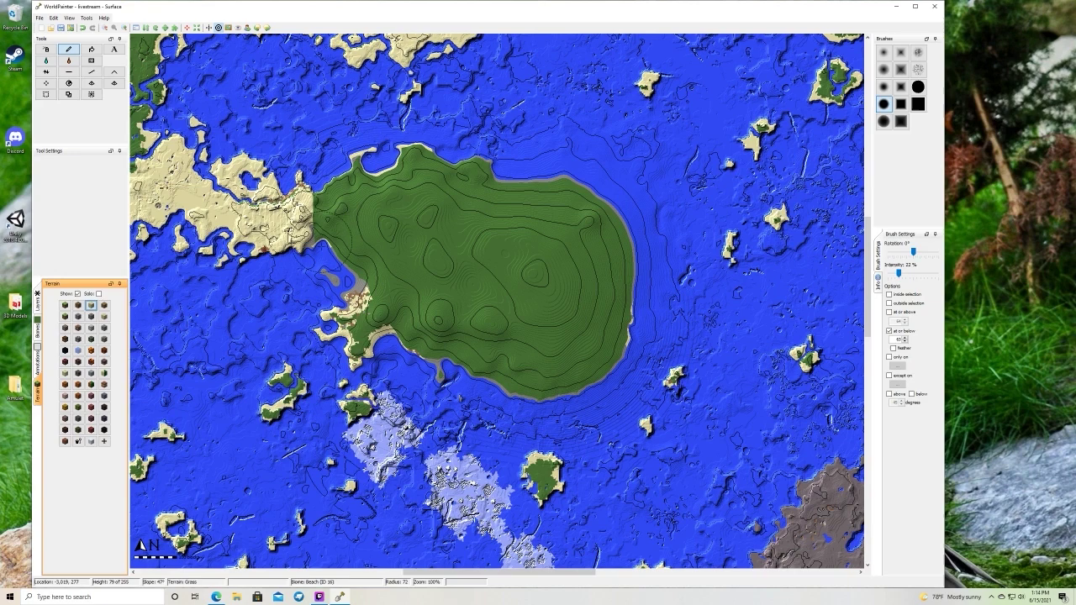
drag(350, 277, 352, 304)
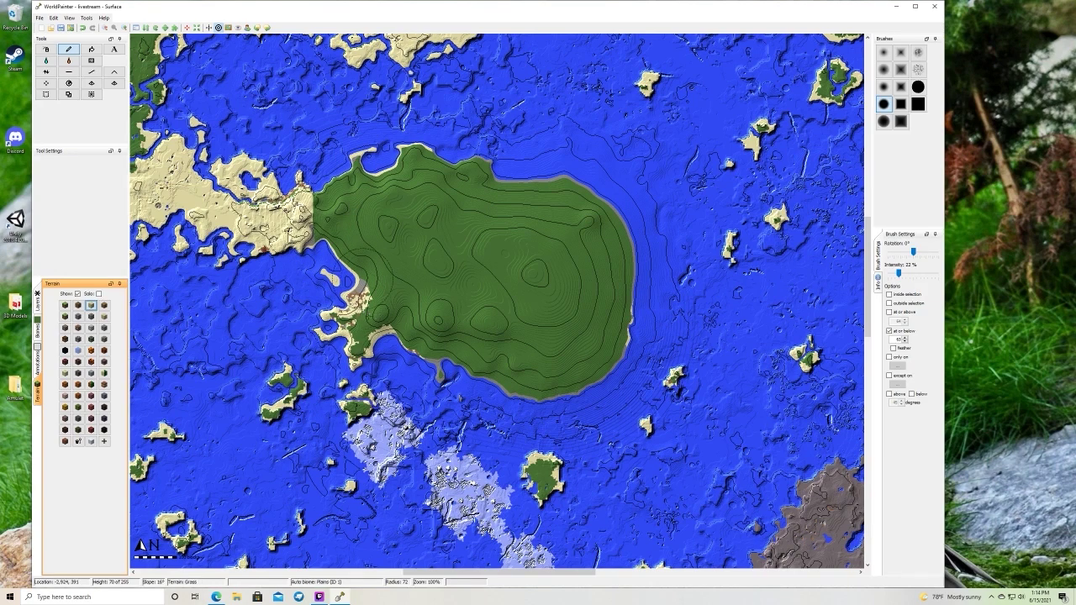
mouse_move(432, 360)
mouse_down()
mouse_move(443, 378)
mouse_move(588, 385)
mouse_move(572, 370)
mouse_move(621, 353)
mouse_move(631, 240)
mouse_move(581, 181)
mouse_move(437, 155)
mouse_up()
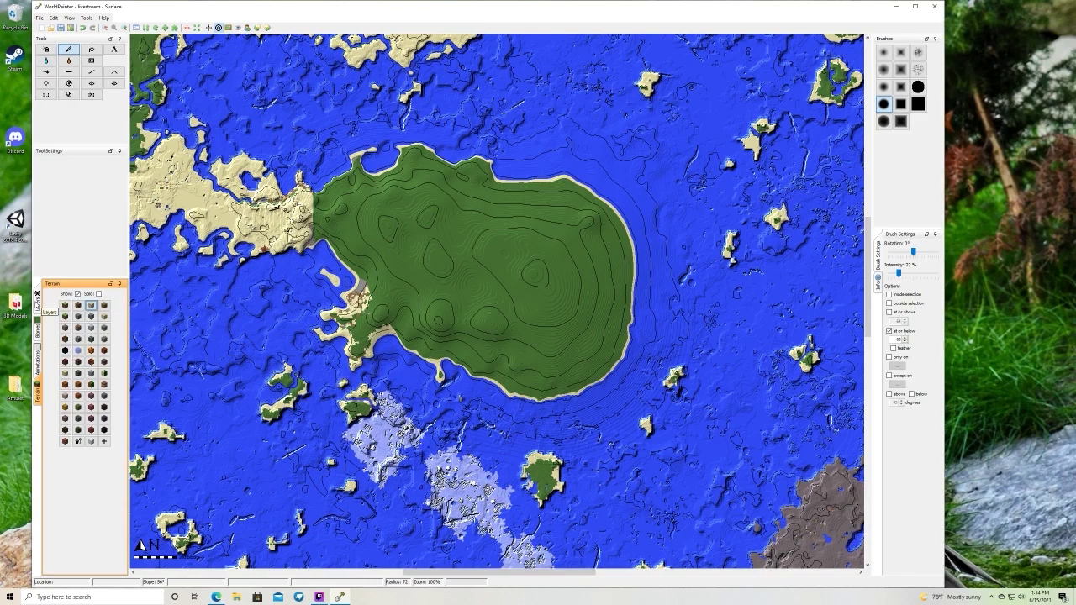
Paint a dense Pine forest stand on the island's high ground at near-full intensity
click(37, 304)
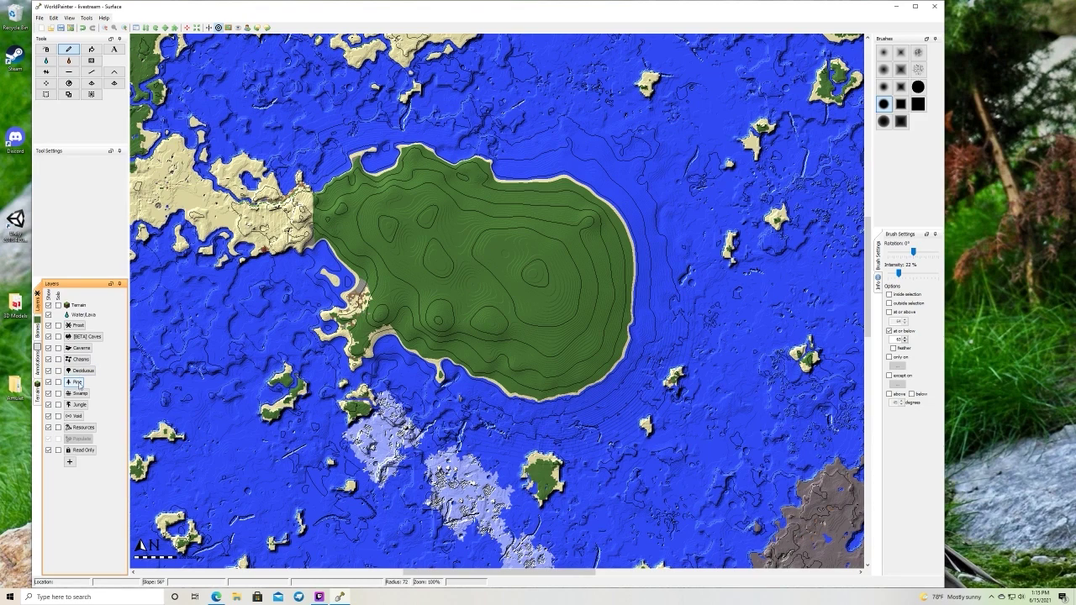
click(77, 383)
click(890, 332)
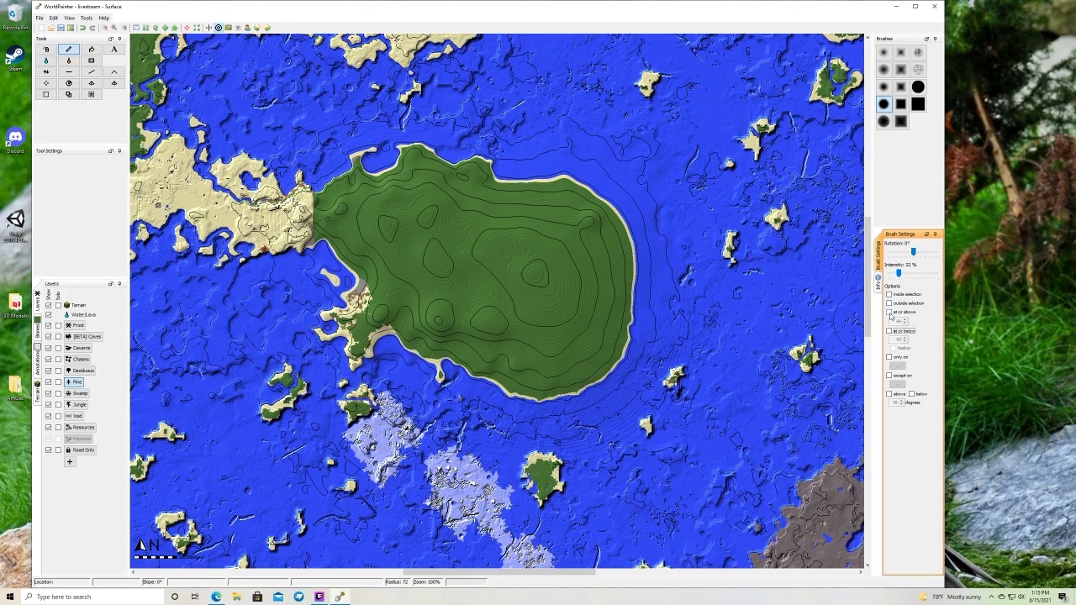
click(889, 312)
drag(899, 273, 919, 282)
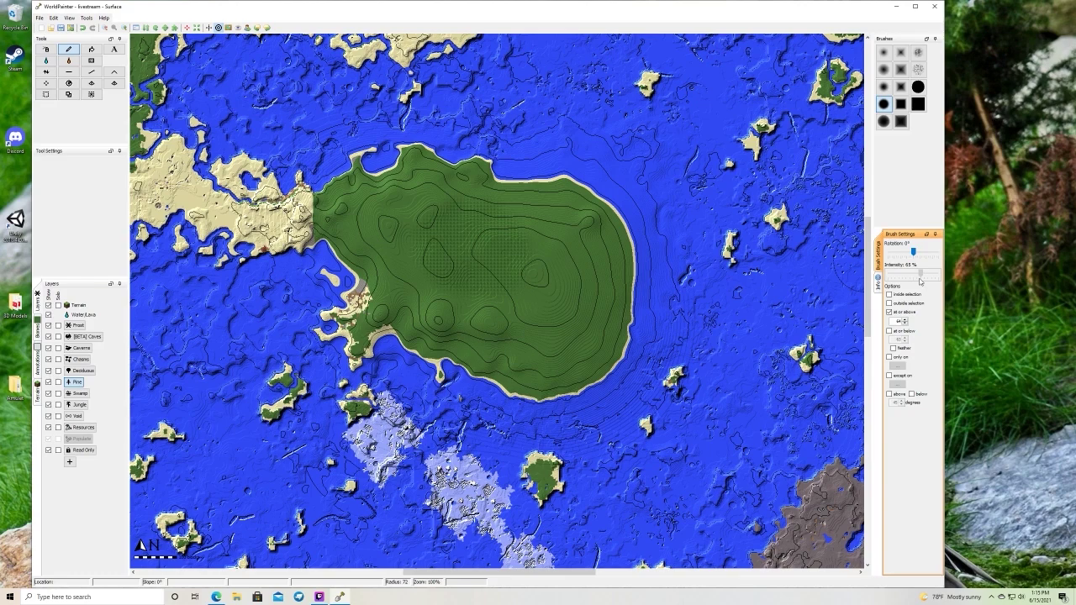
drag(920, 281, 943, 281)
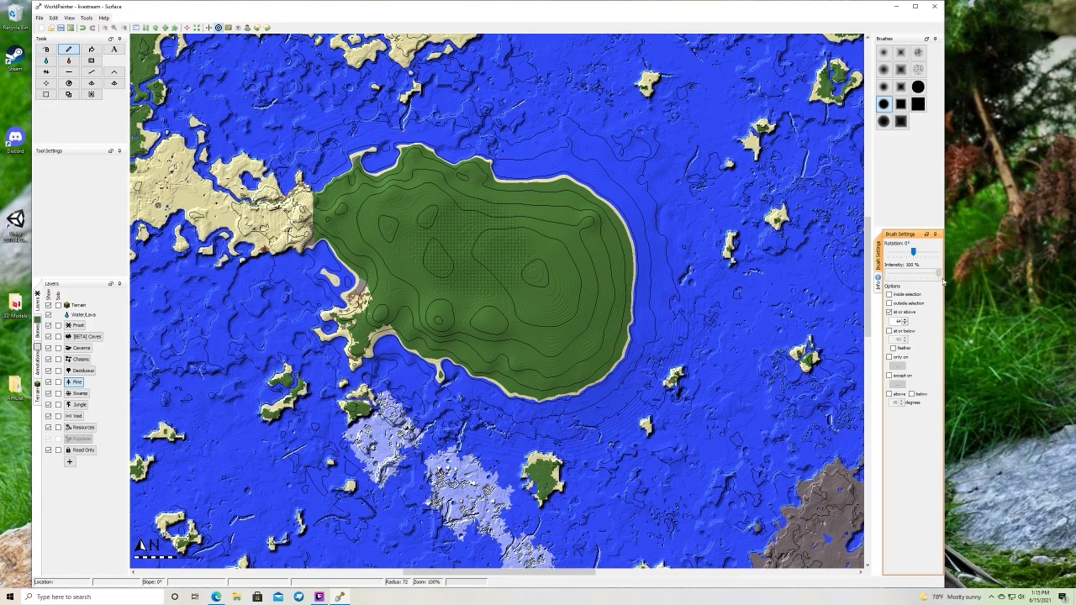
click(575, 340)
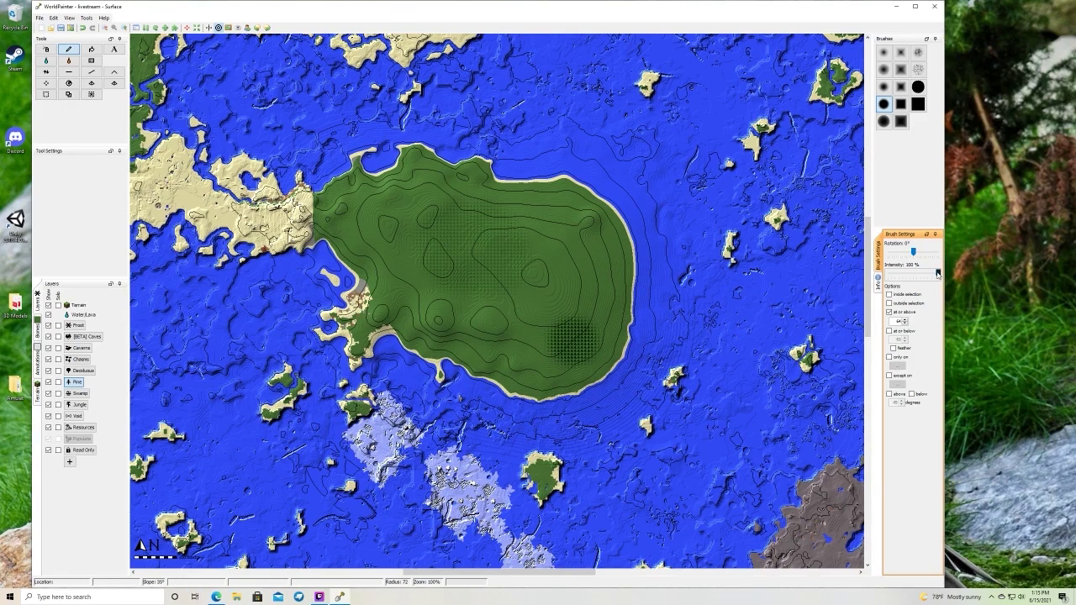
drag(938, 273, 887, 275)
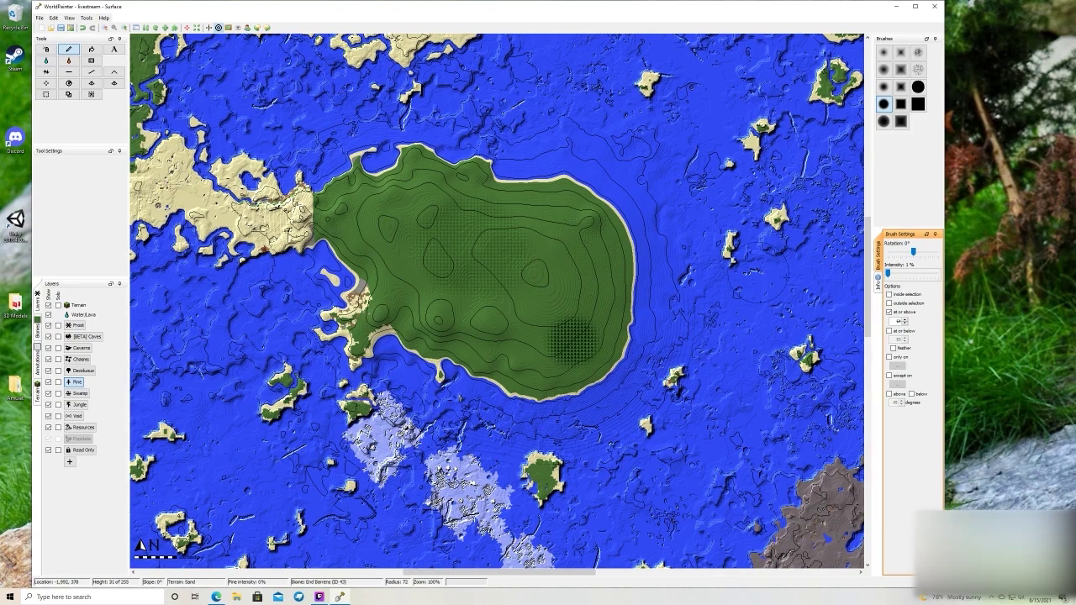
click(889, 312)
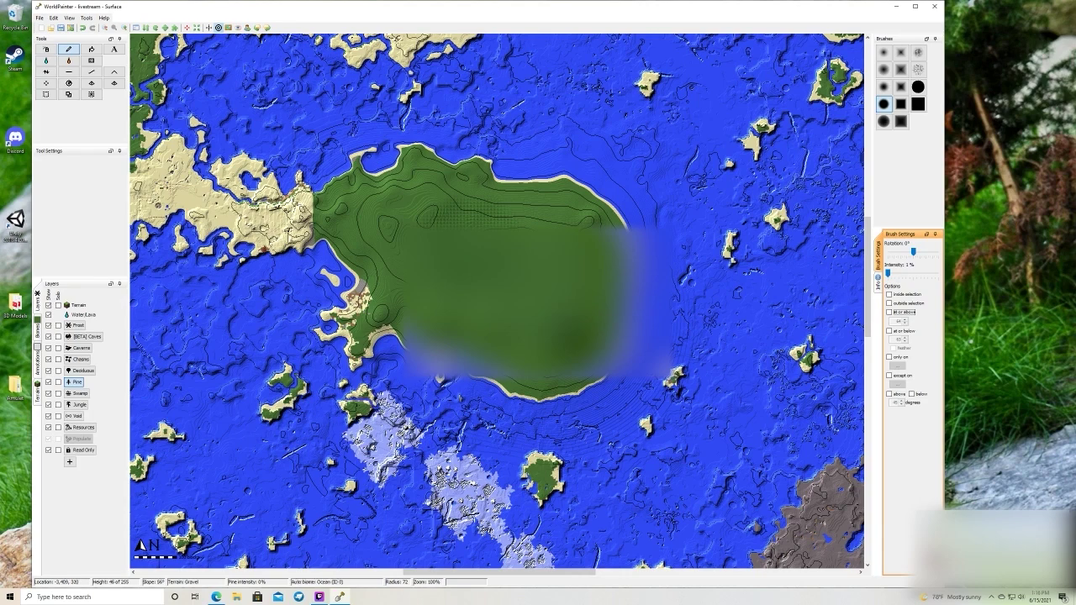
Turn on biome display and paint the Taiga biome across the island with 'at or above'
click(48, 325)
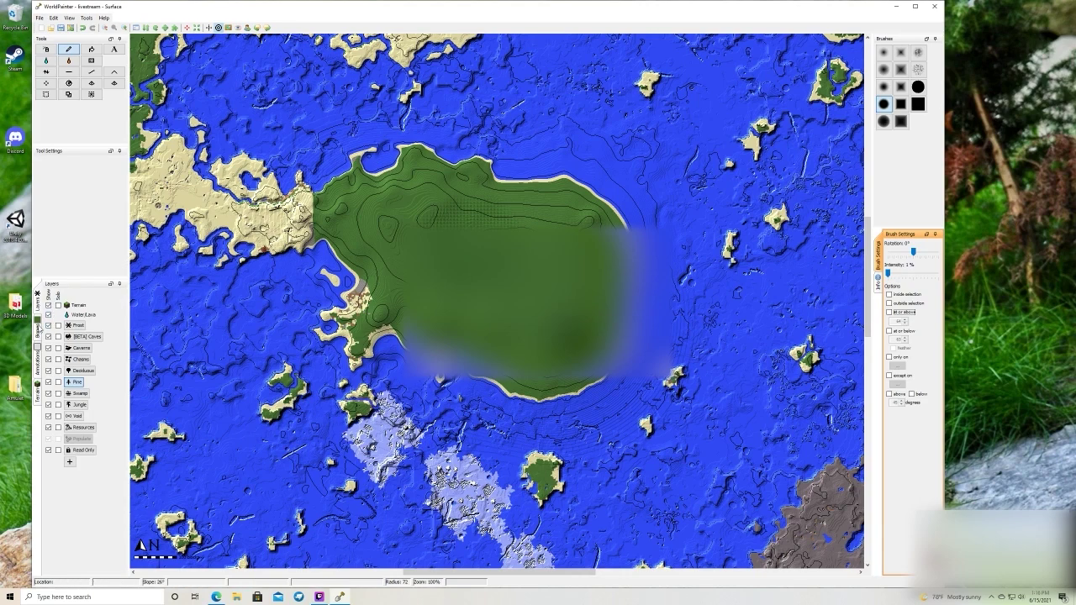
click(37, 331)
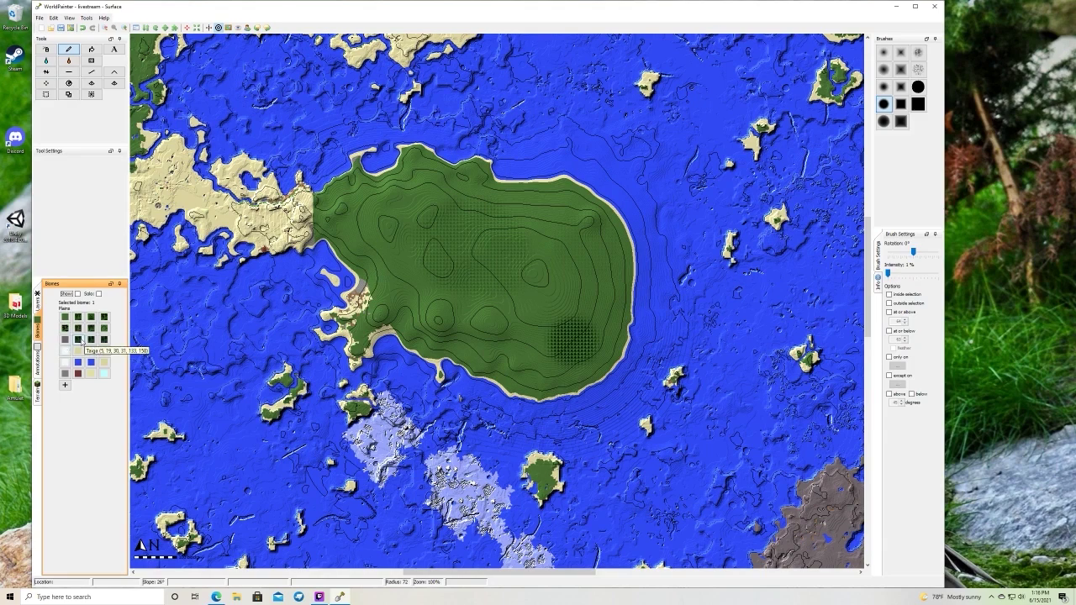
click(78, 339)
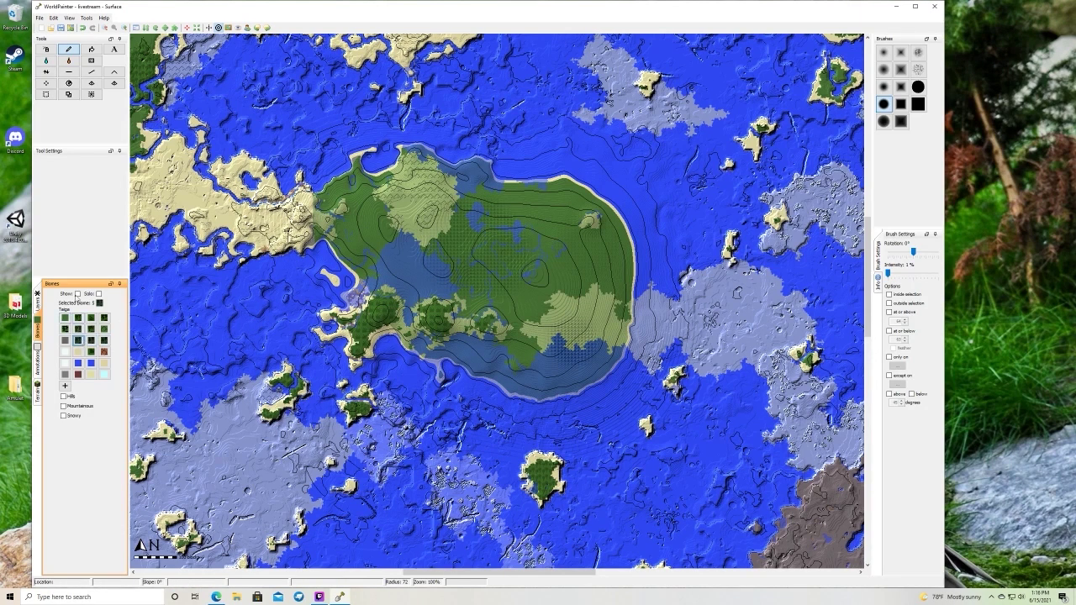
click(77, 293)
click(78, 294)
click(889, 312)
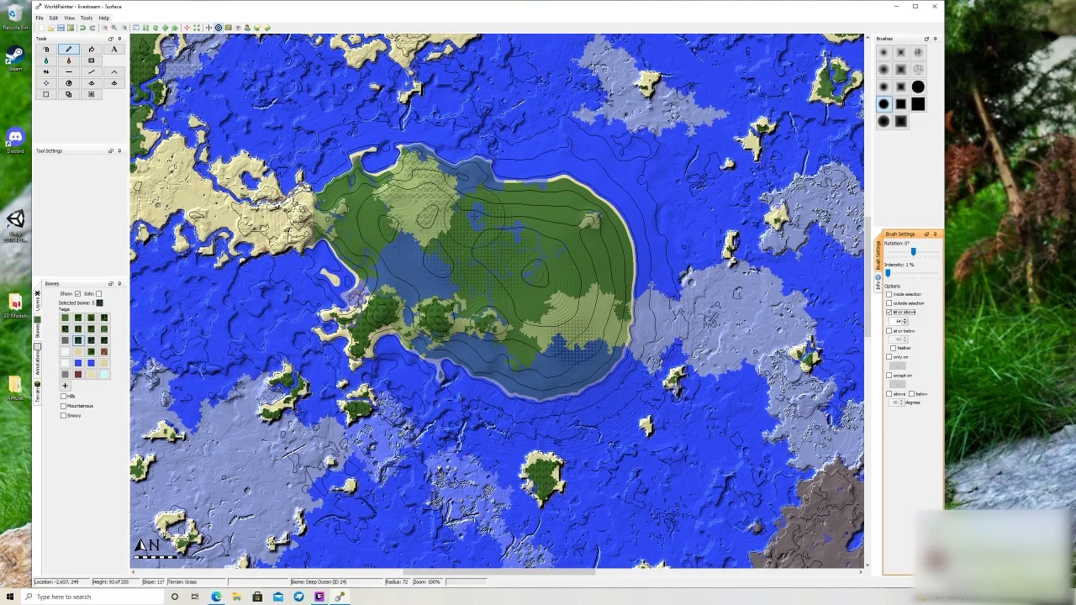
mouse_move(458, 215)
mouse_down()
mouse_move(498, 209)
mouse_move(458, 189)
mouse_move(517, 191)
mouse_move(445, 164)
mouse_move(375, 198)
mouse_move(403, 240)
mouse_up()
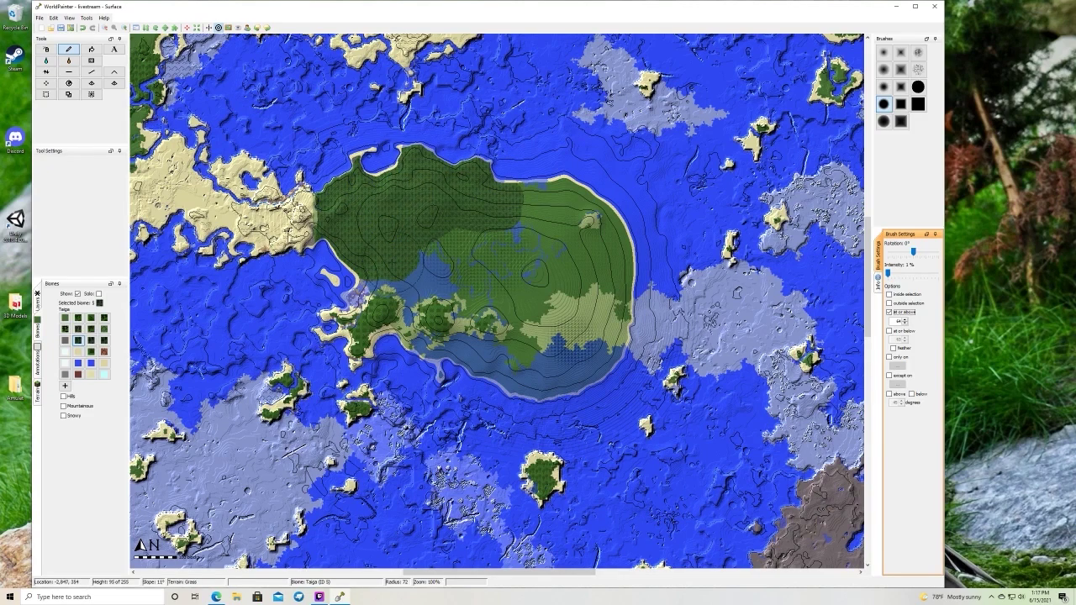
mouse_move(362, 319)
mouse_down()
mouse_move(423, 317)
mouse_move(580, 252)
mouse_move(467, 278)
mouse_move(538, 337)
mouse_move(530, 232)
mouse_up()
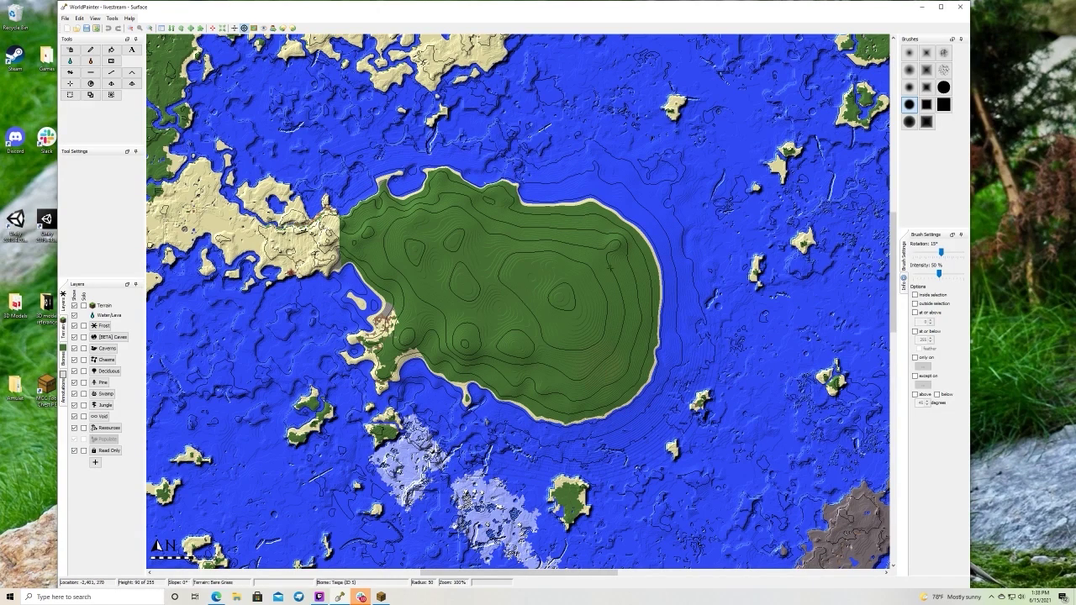
Run the 'reset all water or lava' global operation on the whole map
click(80, 18)
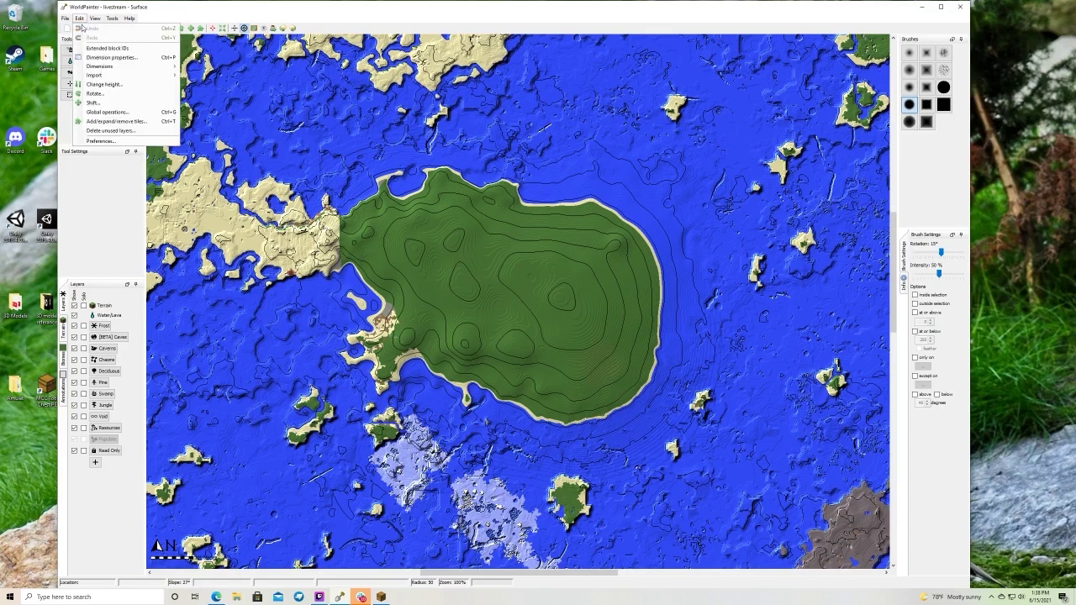
click(132, 114)
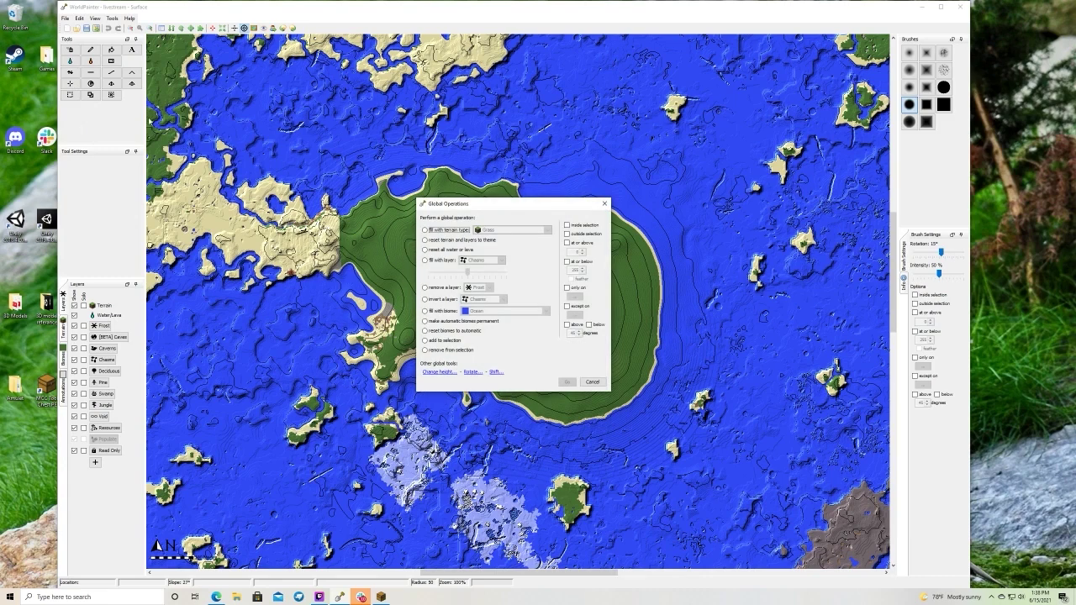
click(426, 251)
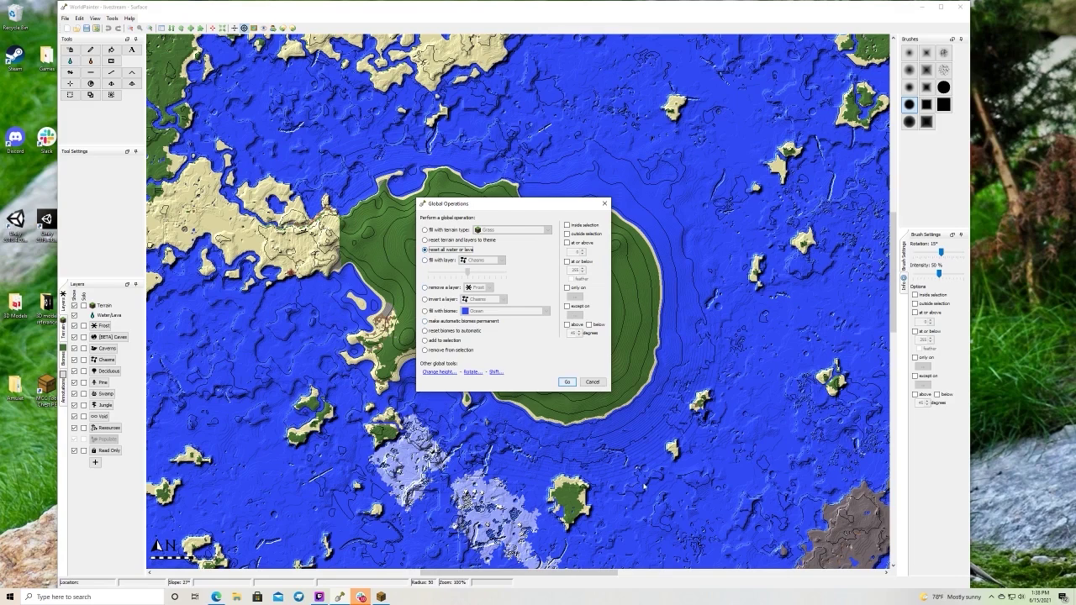
click(567, 382)
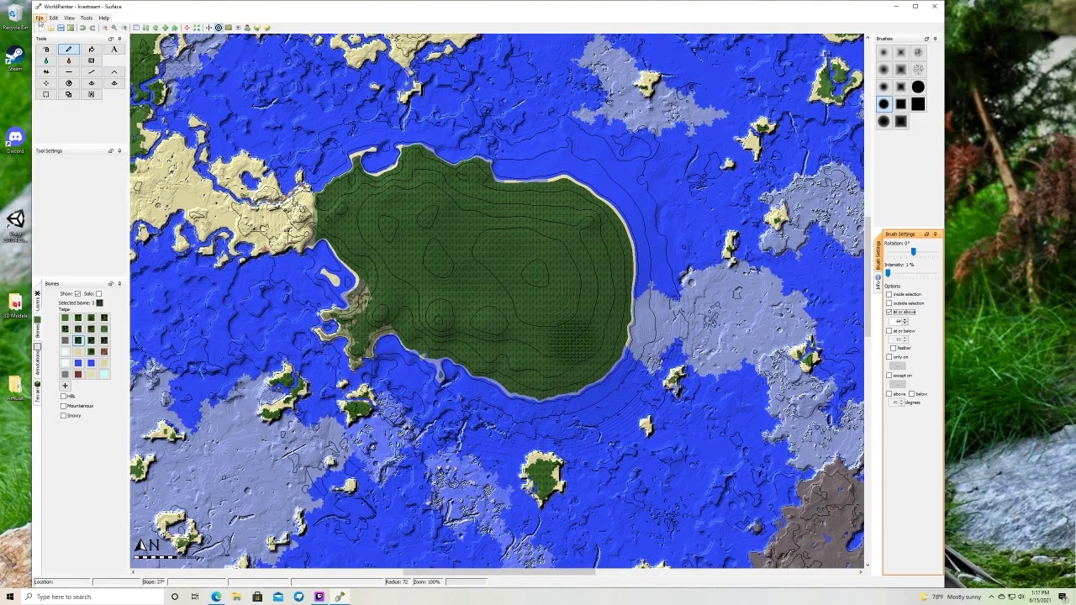
Start merging into the existing Minecraft map and select the block of tiles around the island
click(39, 18)
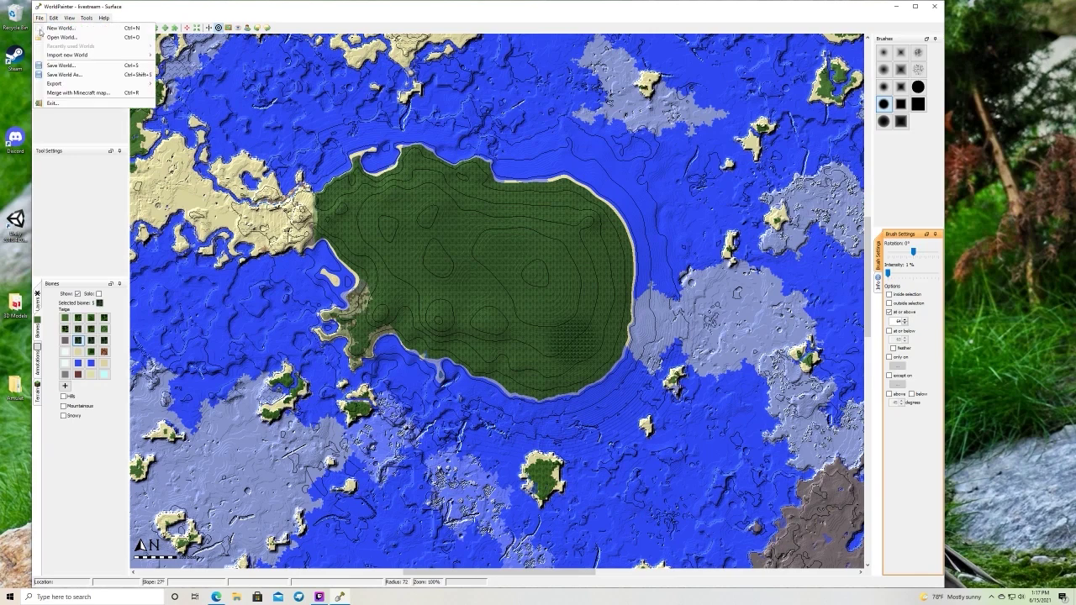
click(55, 94)
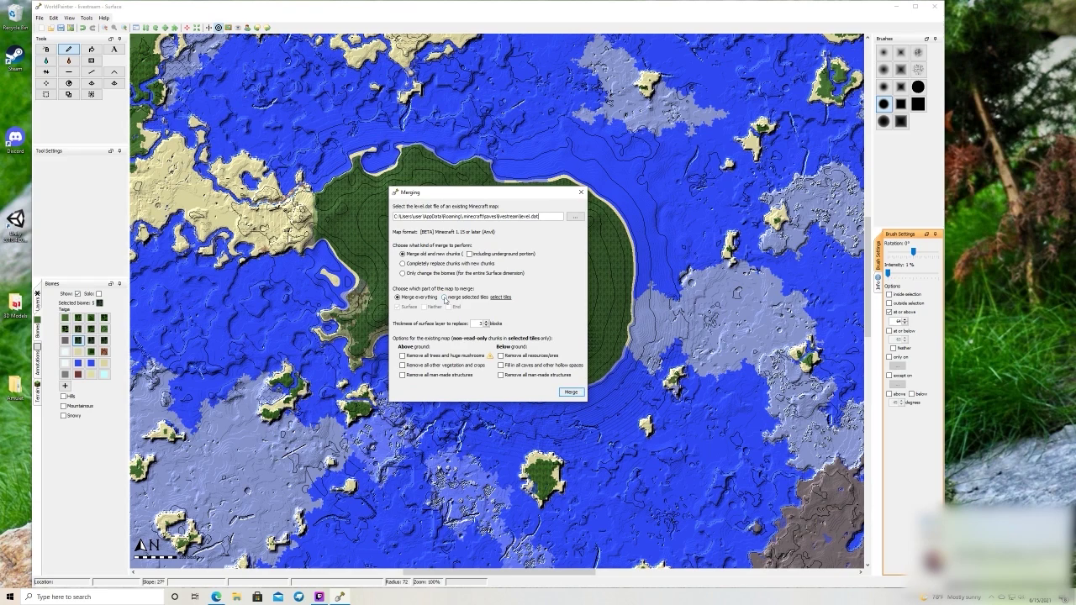
click(446, 298)
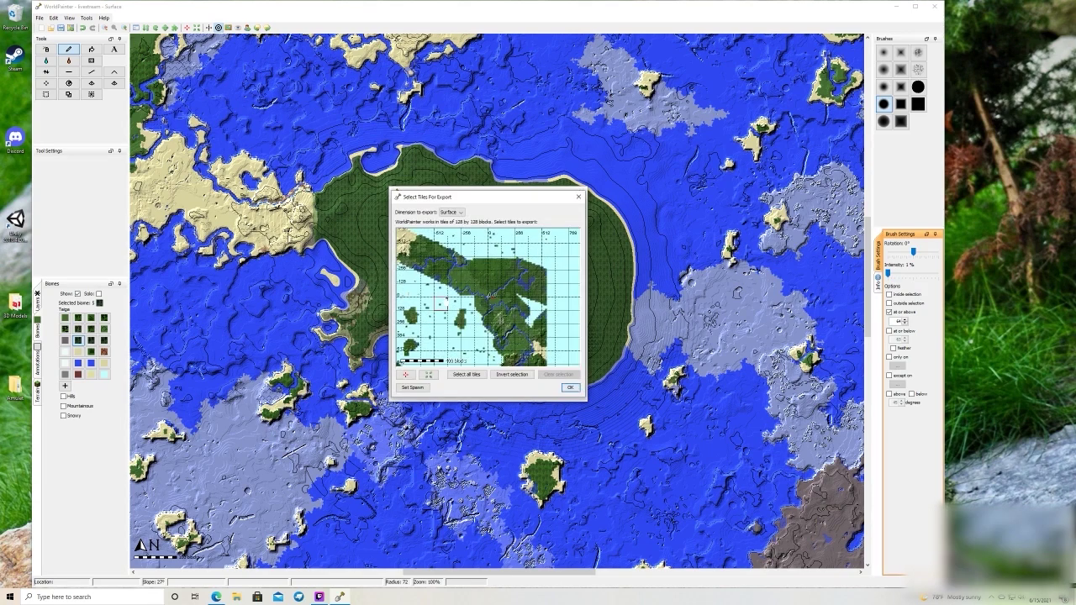
scroll(475, 288, down, 2)
scroll(475, 288, up, 1)
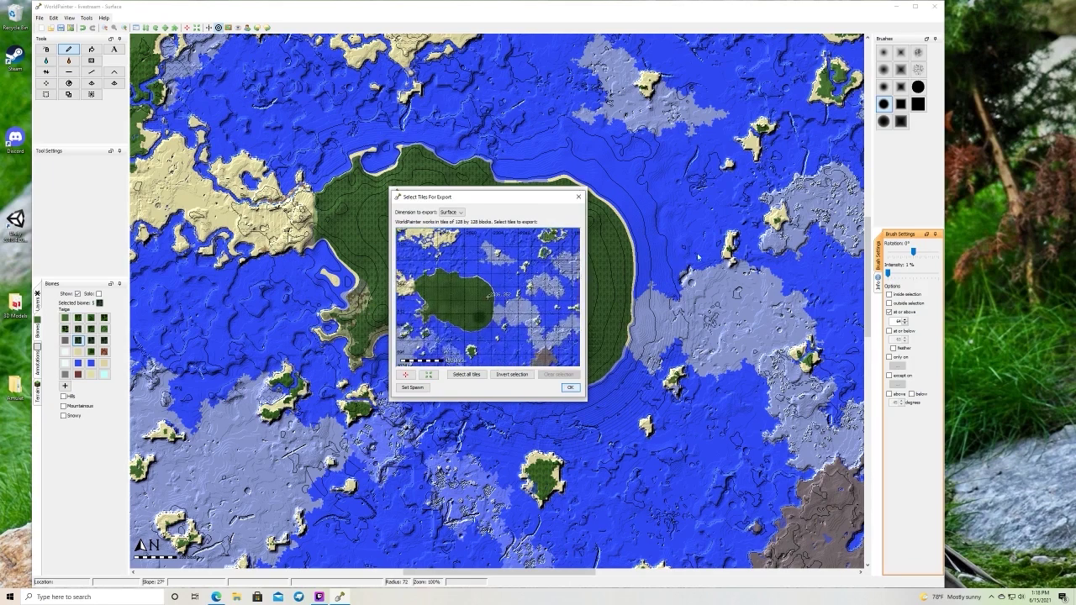
scroll(558, 298, down, 1)
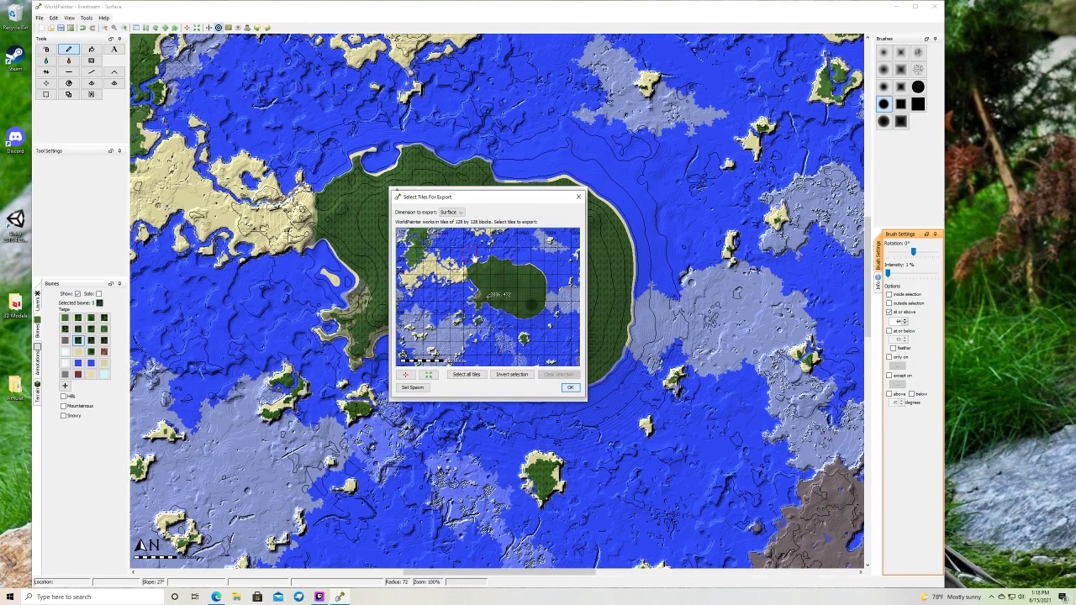
drag(474, 257, 550, 324)
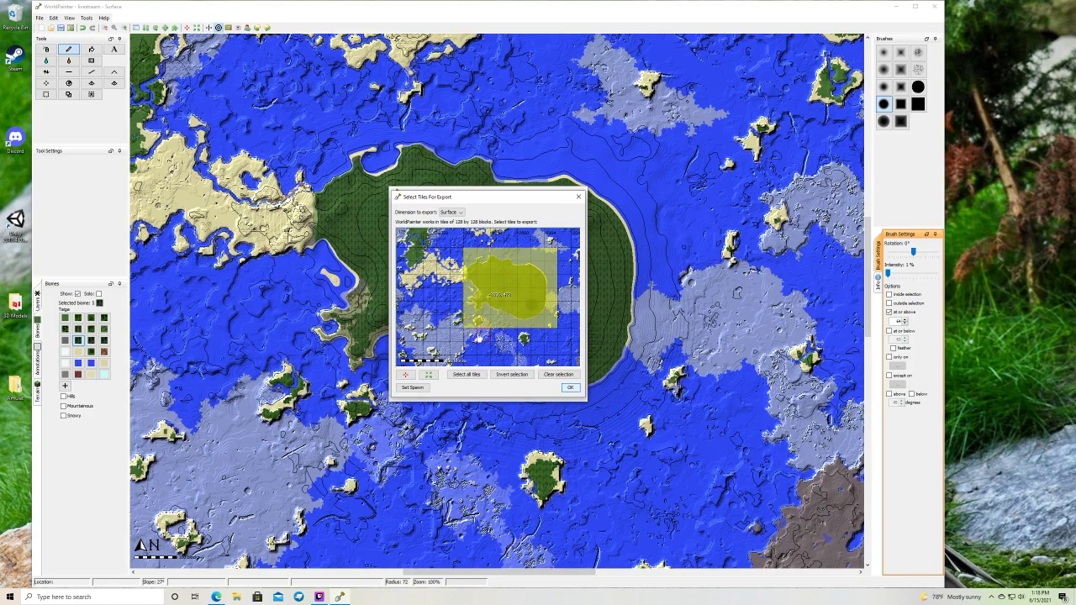
drag(552, 344, 560, 338)
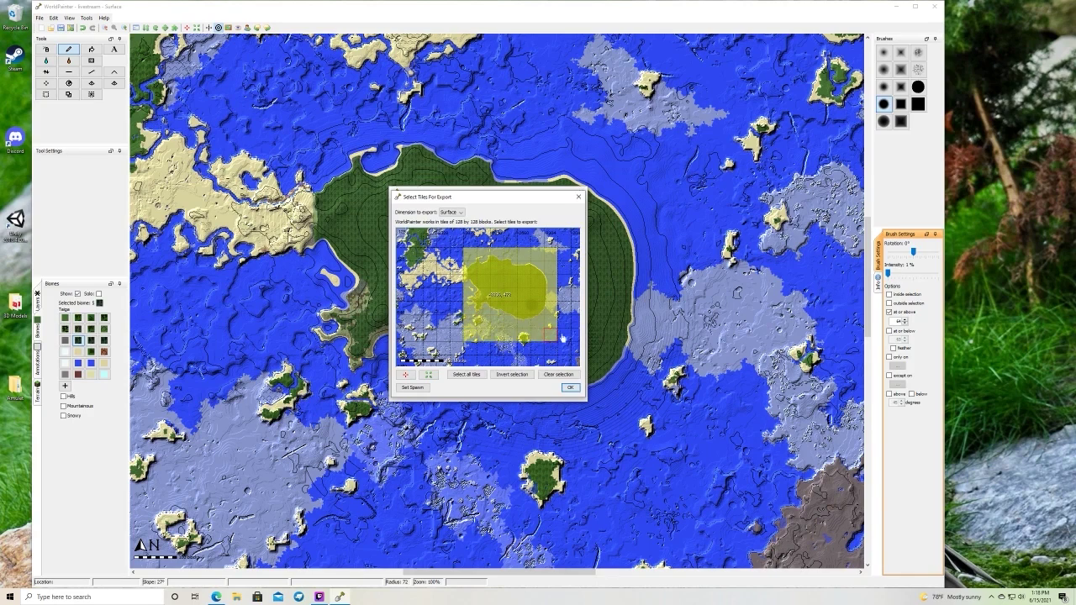
Merge the island tiles, removing man-made structures, then quit WorldPainter without saving
click(571, 388)
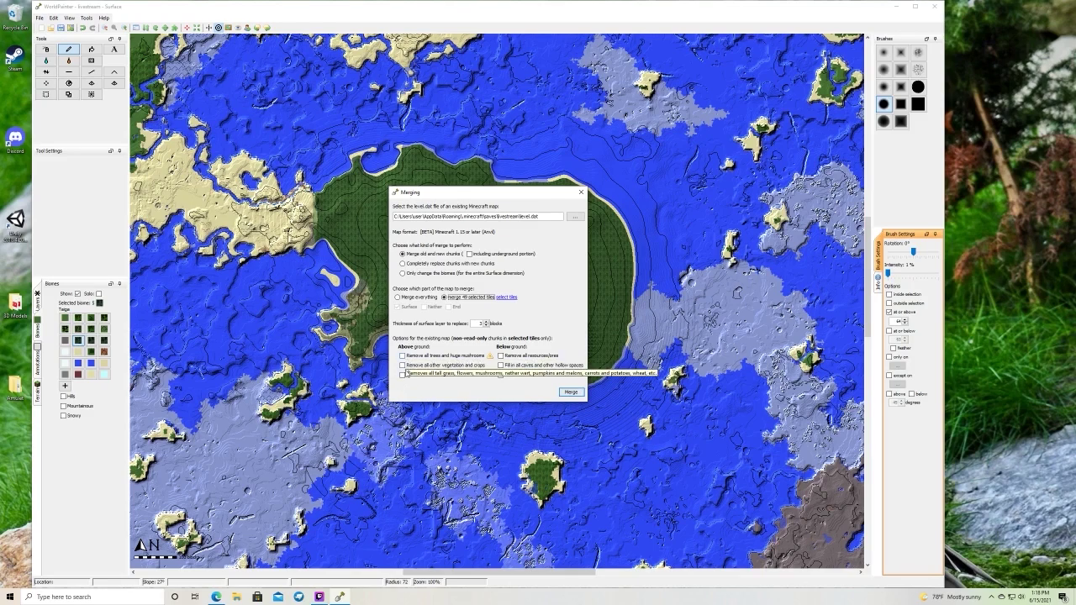
click(403, 375)
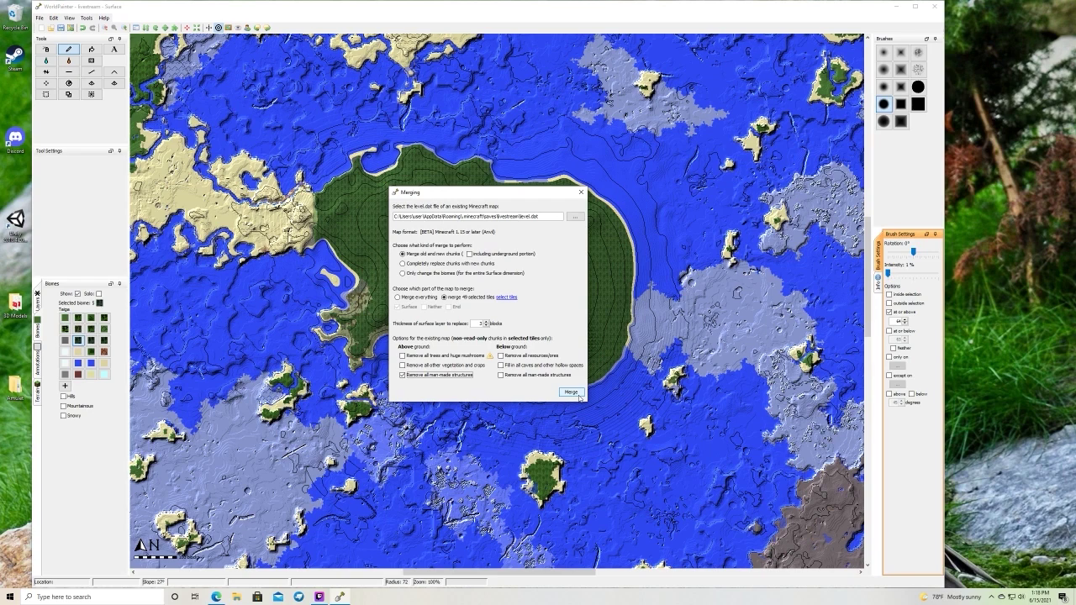
click(572, 393)
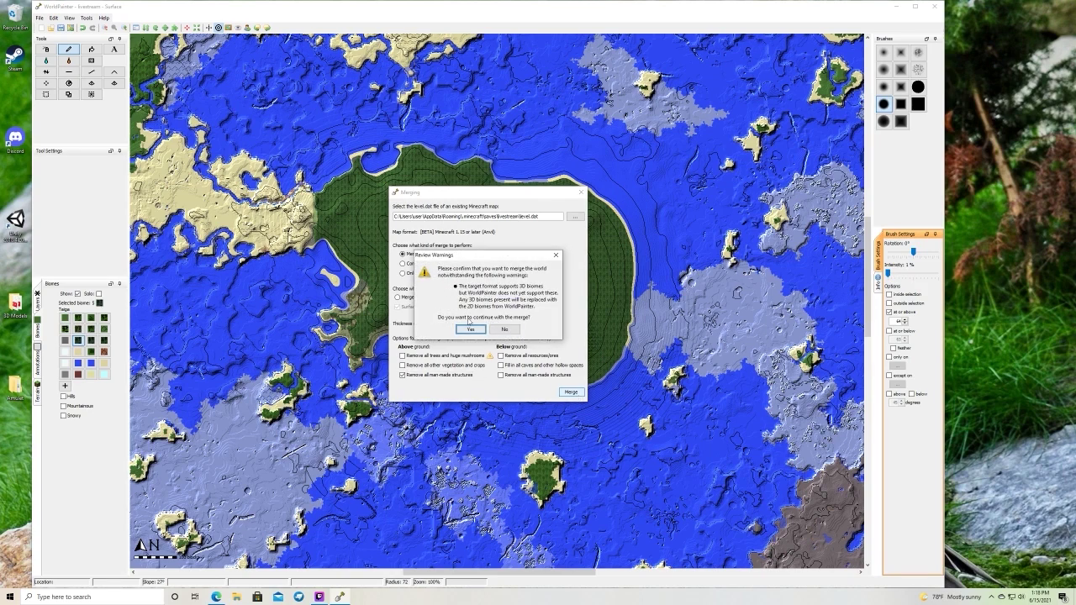
click(470, 329)
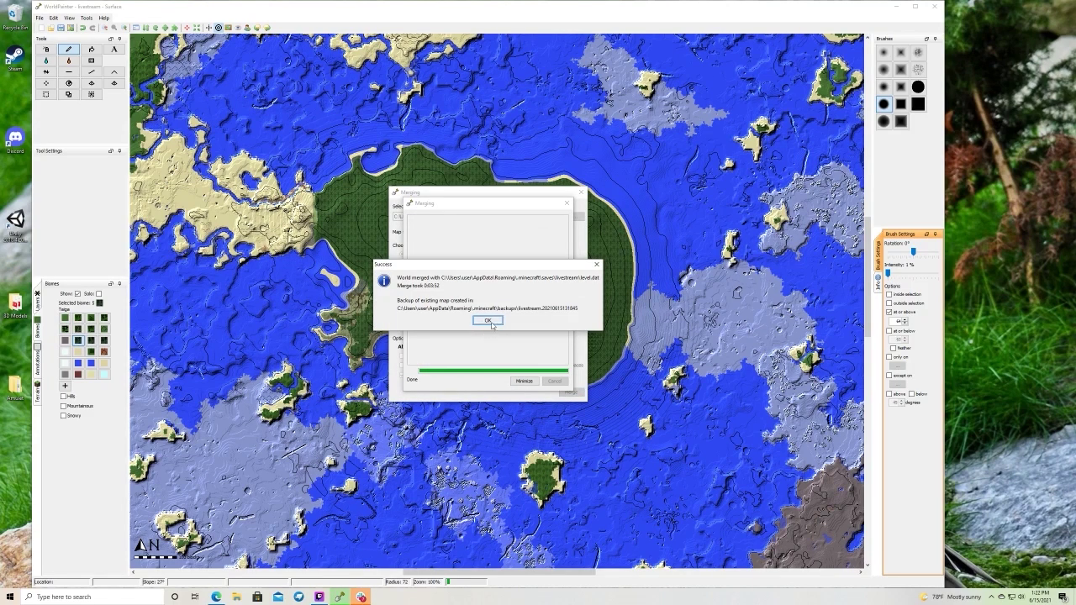
click(490, 322)
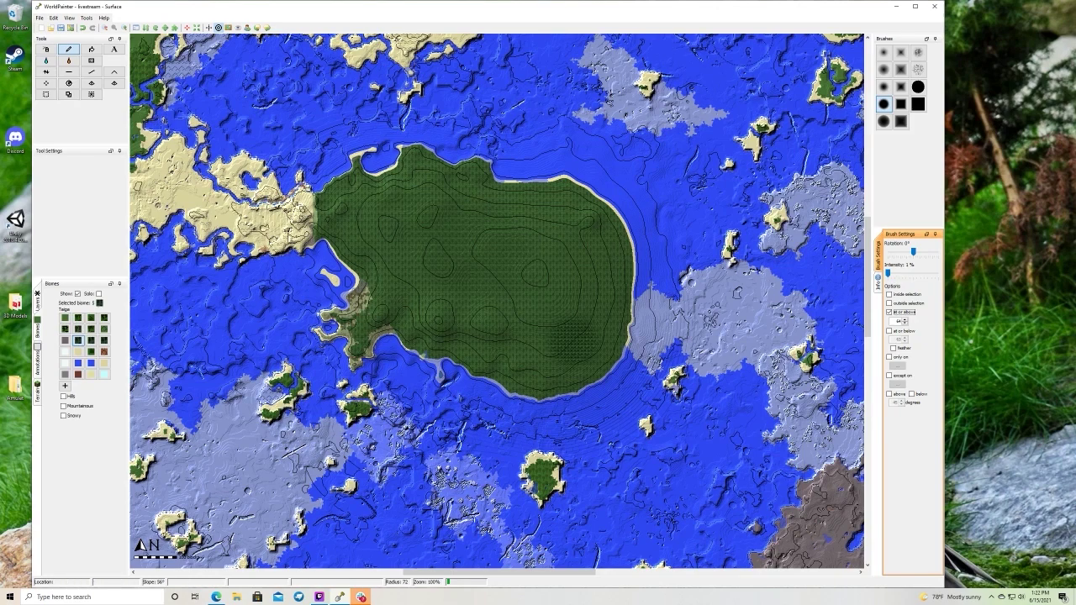
click(935, 6)
click(486, 308)
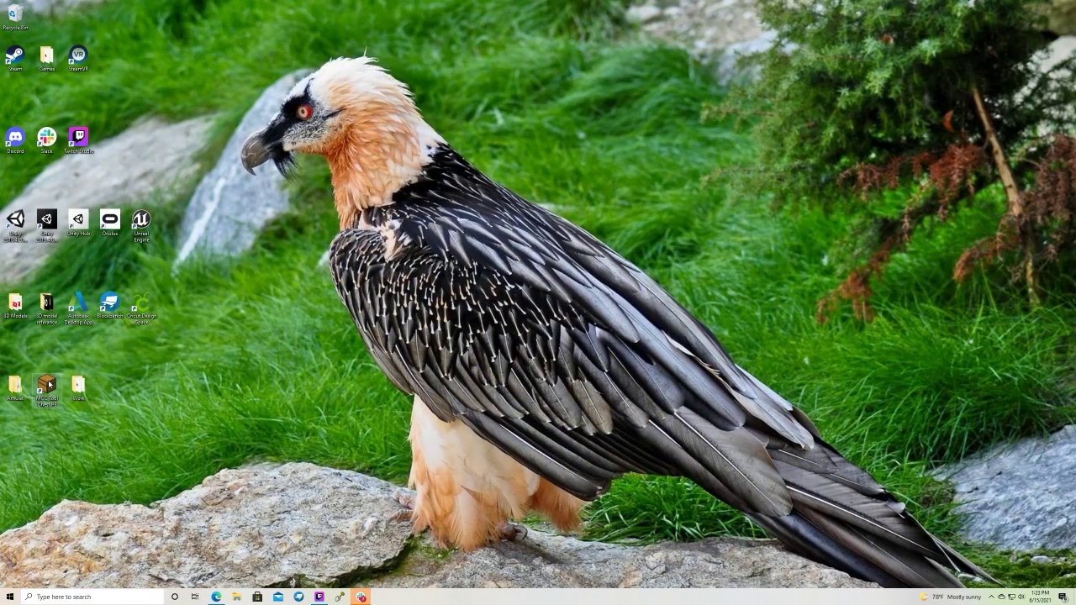
Launch MCC ToolChest PE and open the livestream world
double_click(47, 386)
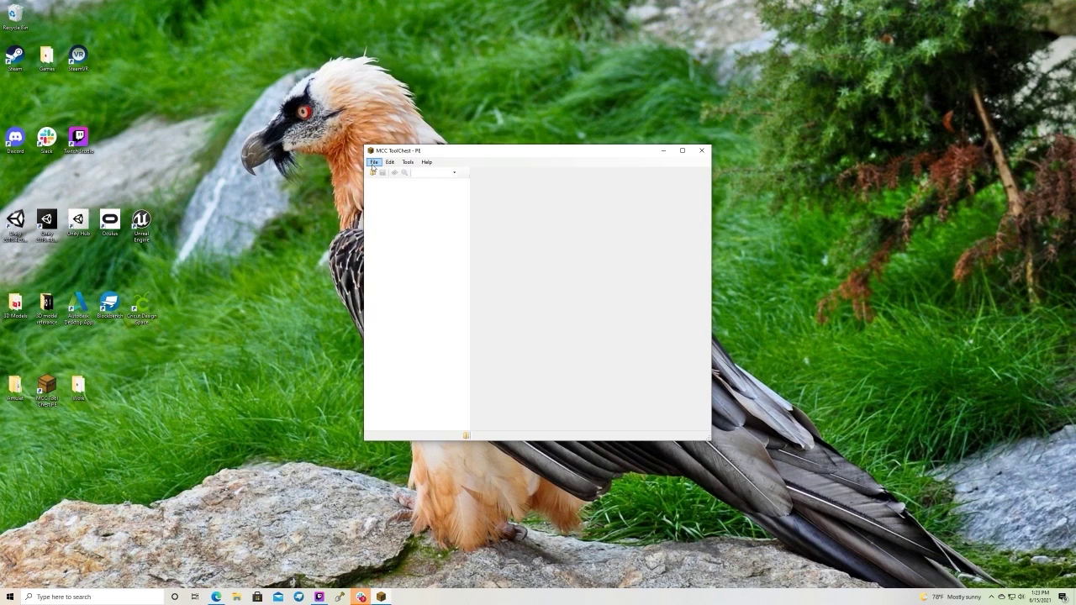
click(374, 163)
click(392, 177)
double_click(507, 233)
Convert the livestream world to Bedrock, producing 67881 converted chunks
click(408, 163)
mouse_move(422, 171)
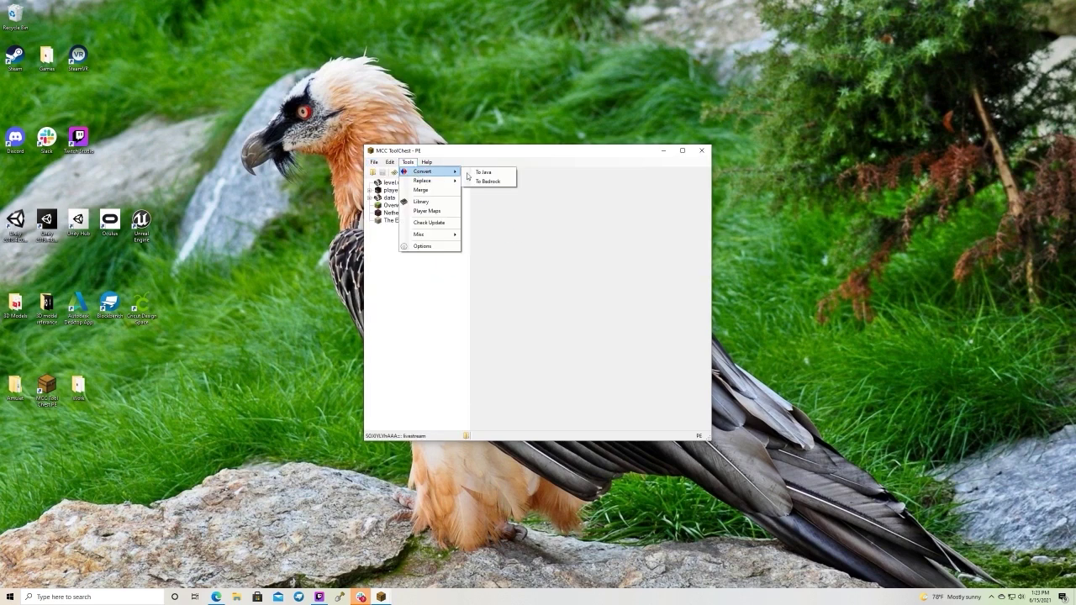
click(490, 182)
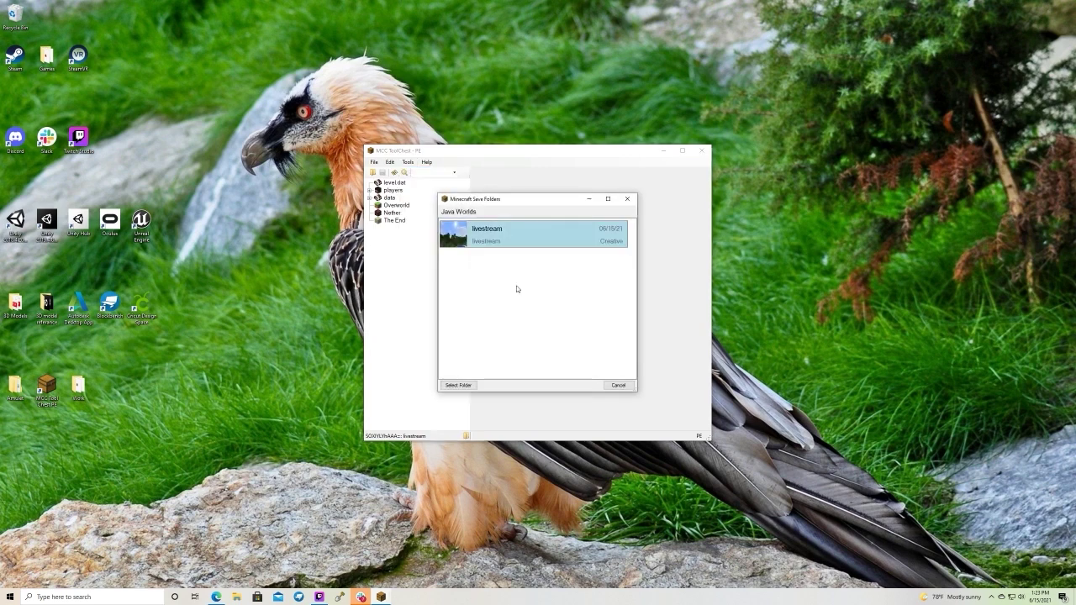
double_click(504, 240)
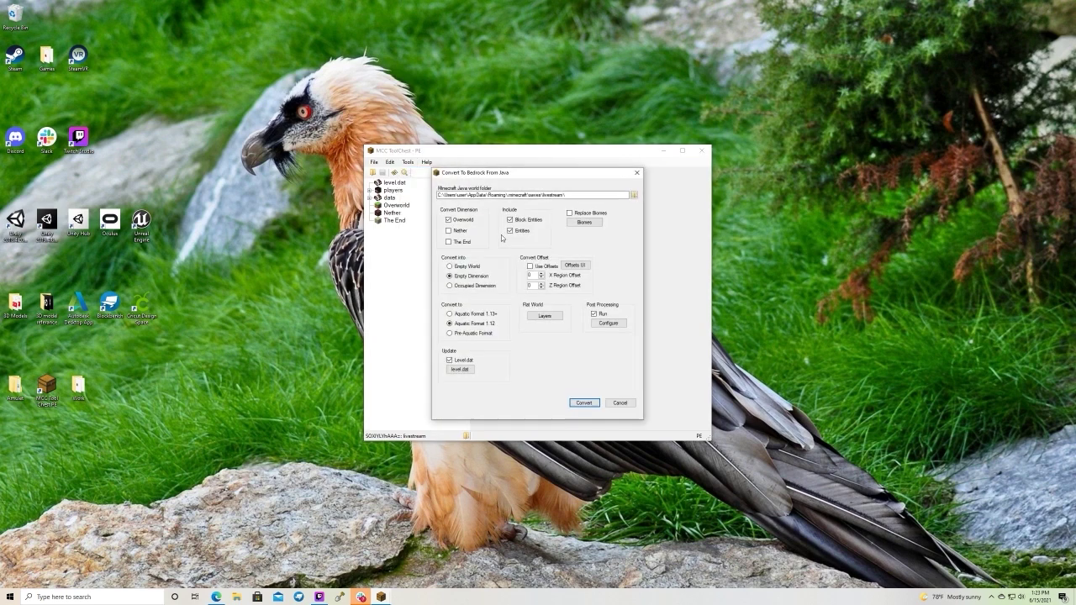
click(585, 403)
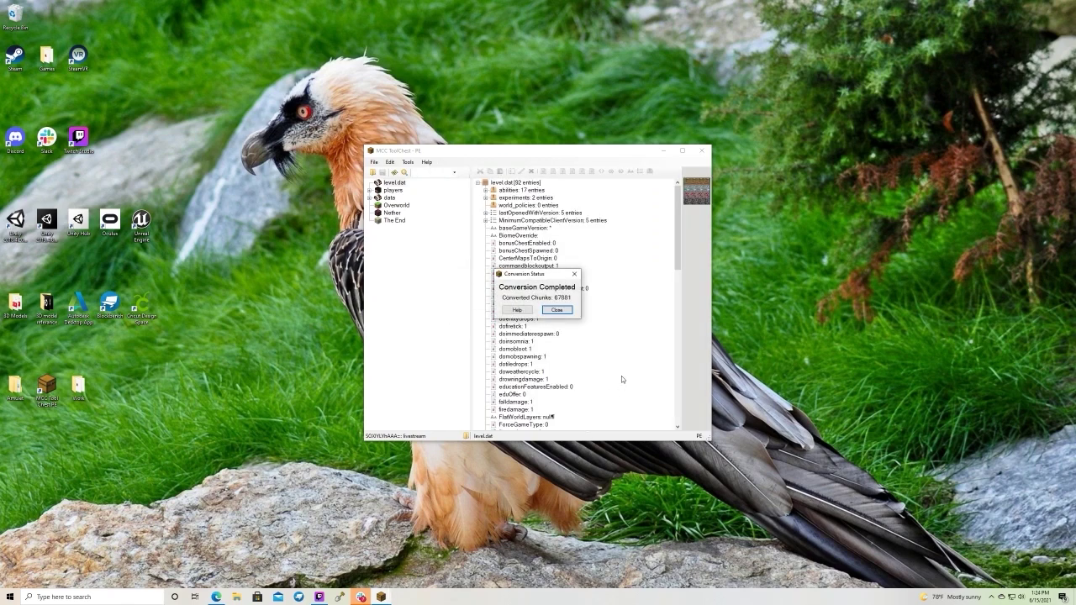
Dismiss the conversion report and look through the level.dat tags
click(556, 310)
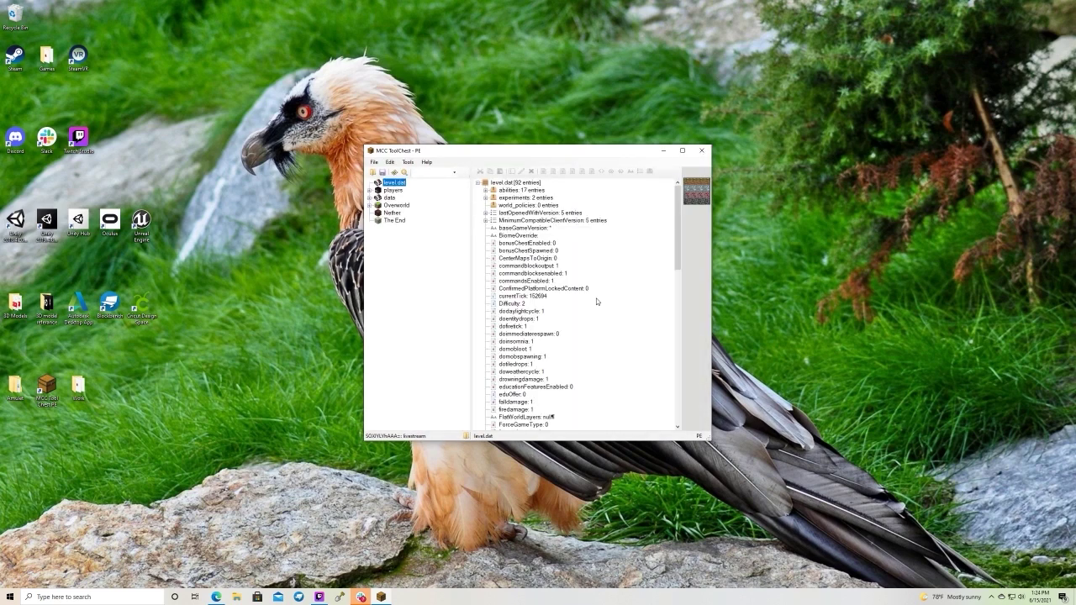
scroll(610, 281, down, 4)
scroll(612, 281, down, 8)
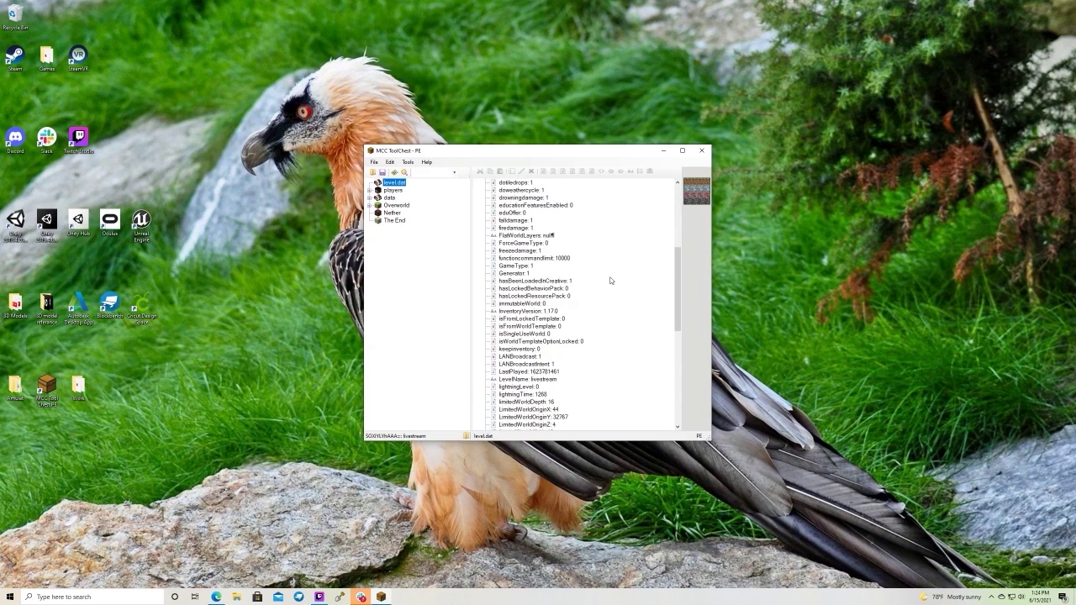
scroll(577, 354, down, 5)
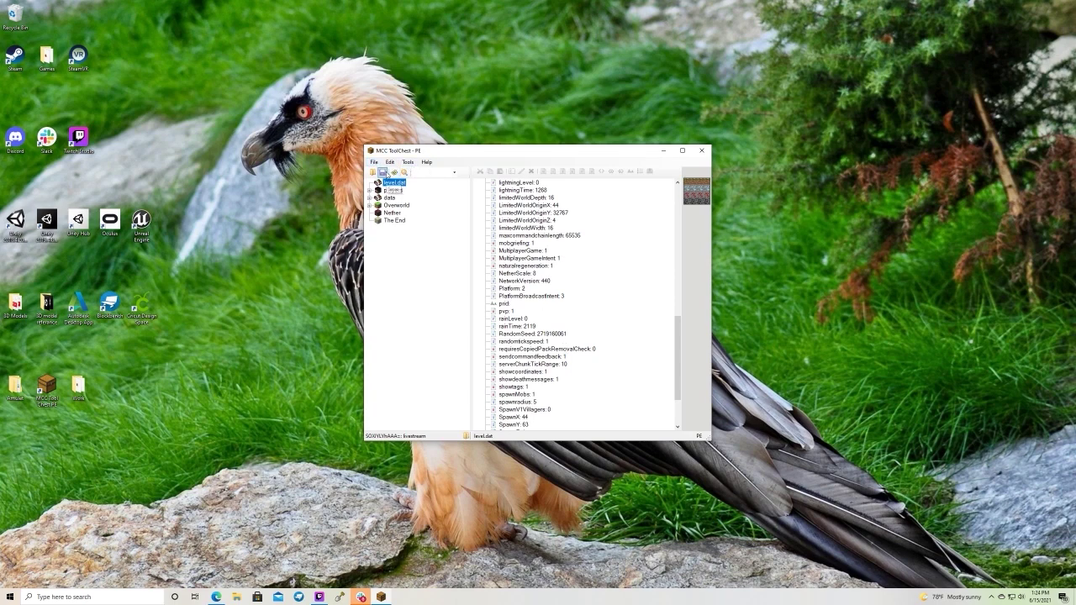
Save the converted world and exit MCC ToolChest PE
click(383, 172)
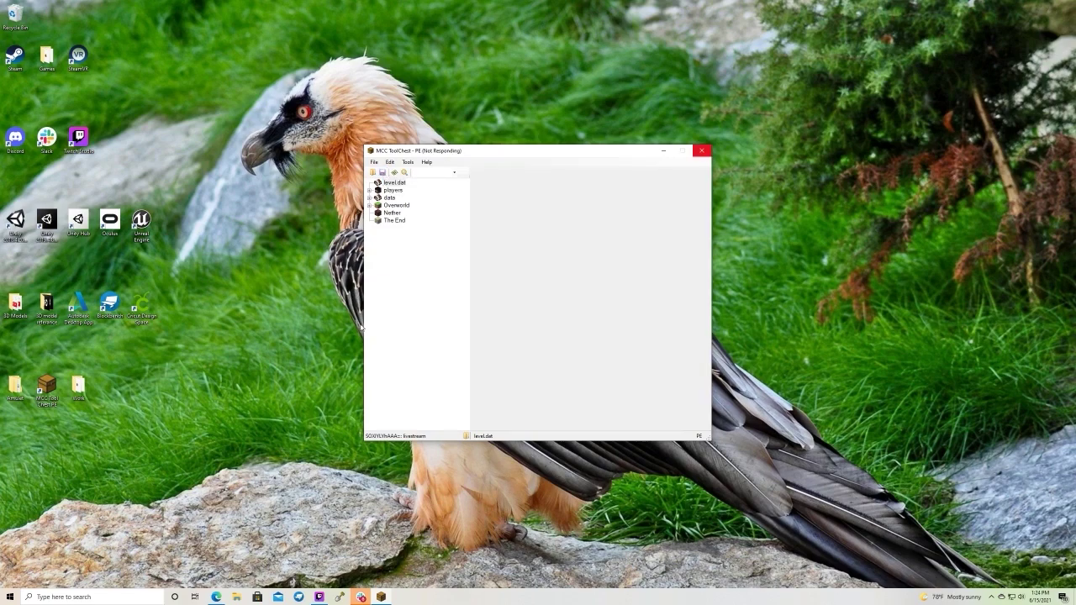
click(703, 150)
click(58, 597)
Launch Minecraft and fly across the island grassland toward the open ocean
text(minecraft)
key(Return)
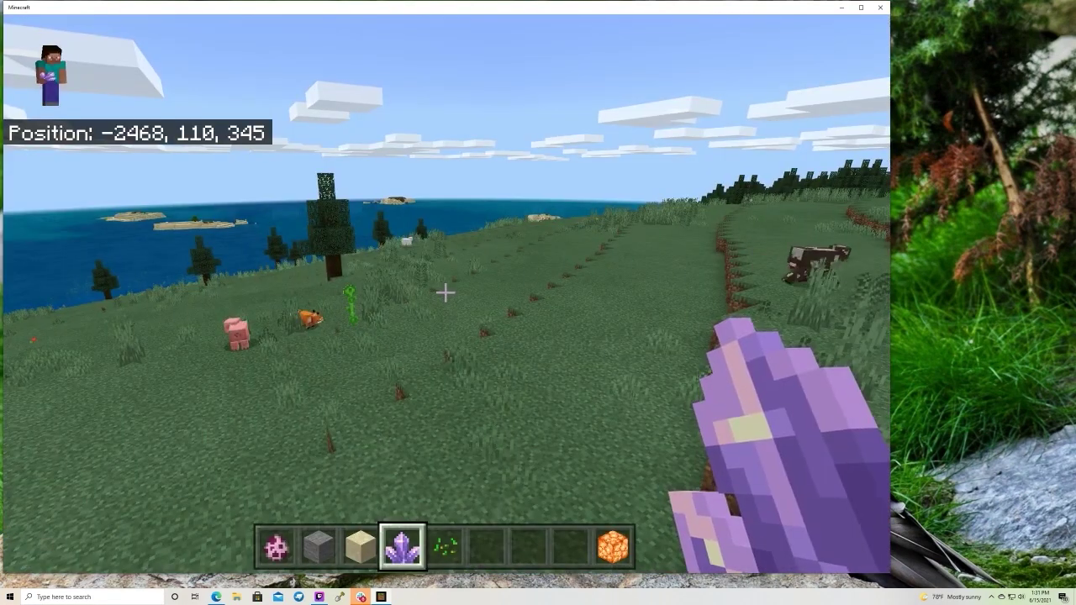
key(w)
key(space)
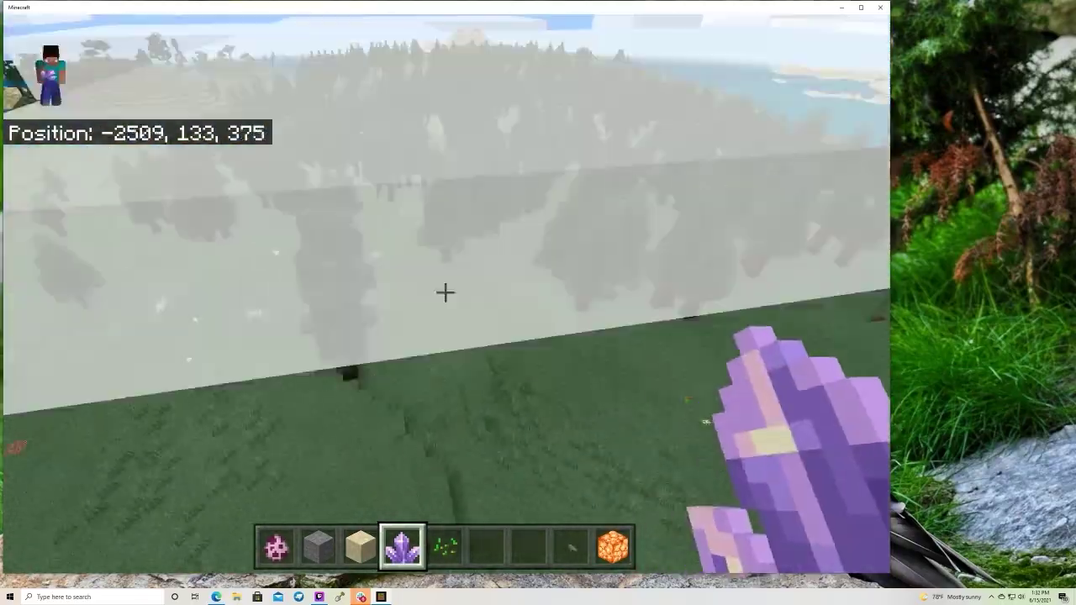
key(w)
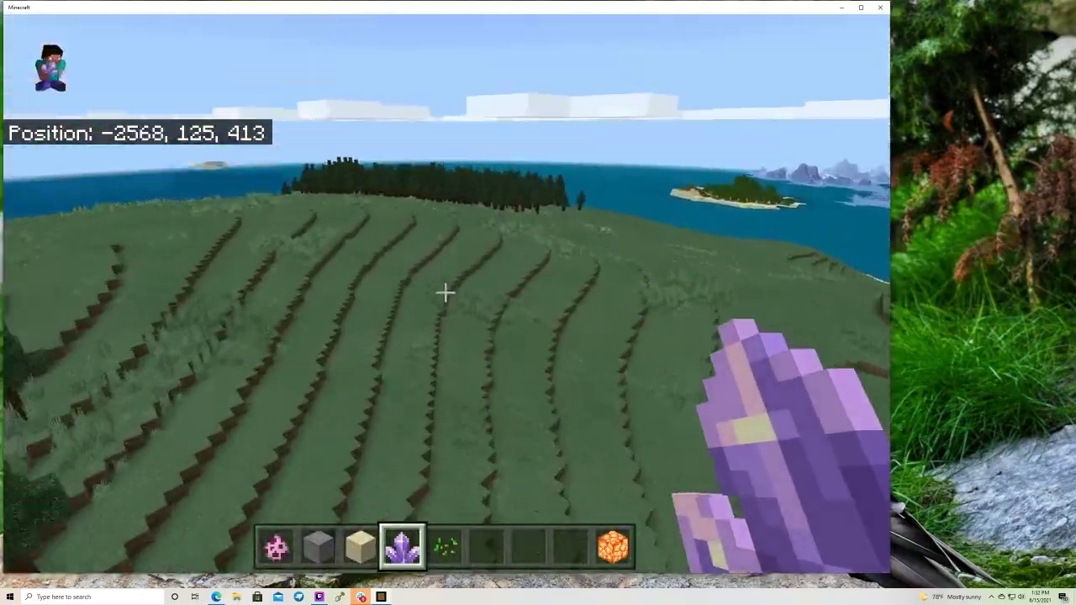
key(w)
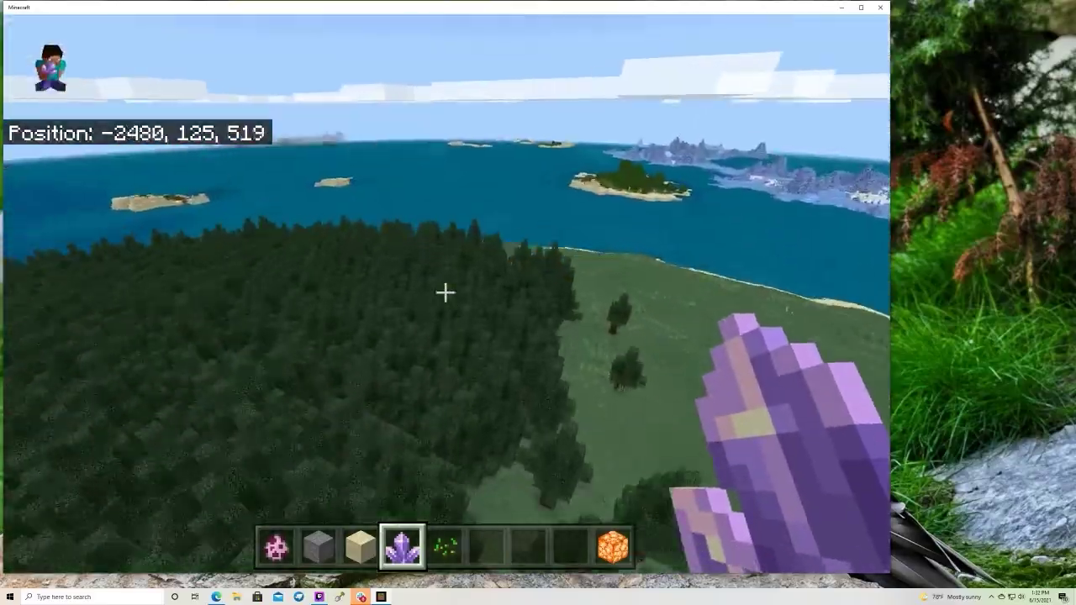
Dive to the seabed, swim along it, and surface by the sandy shore
key(w)
key(shift)
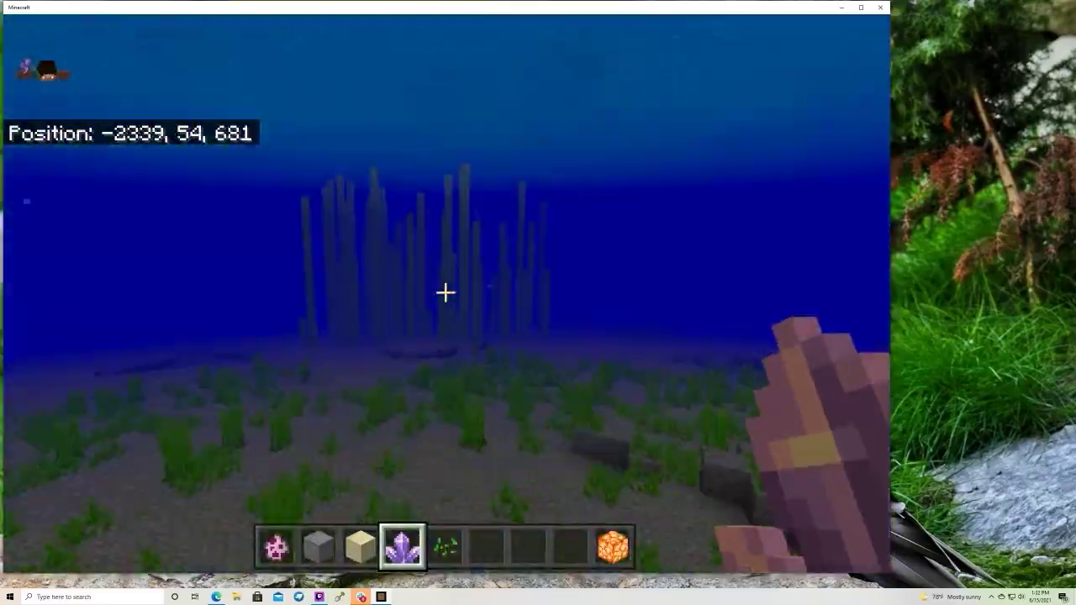
key(w)
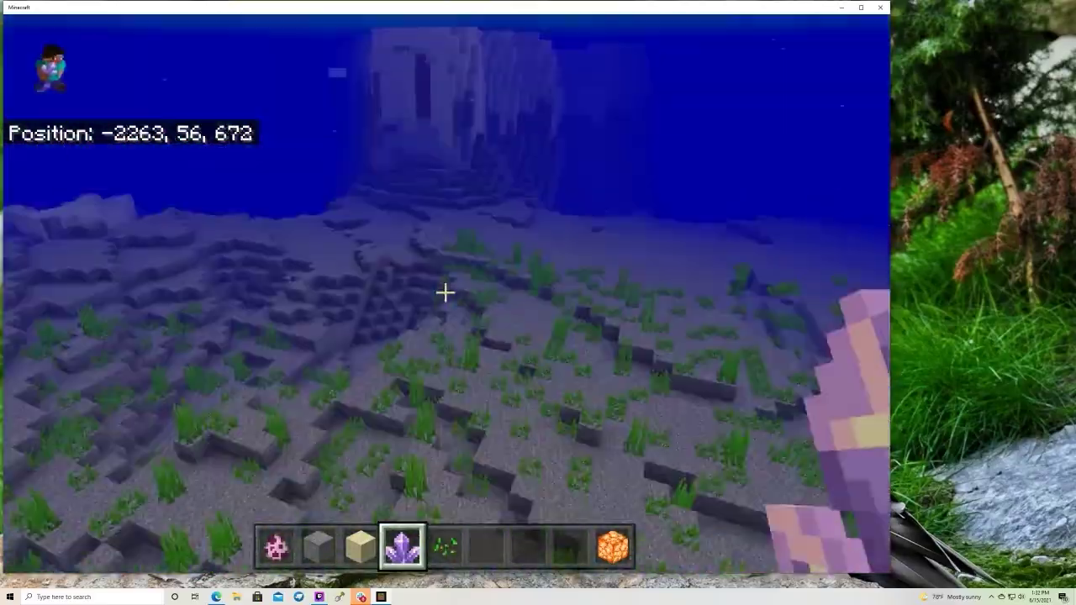
key(w)
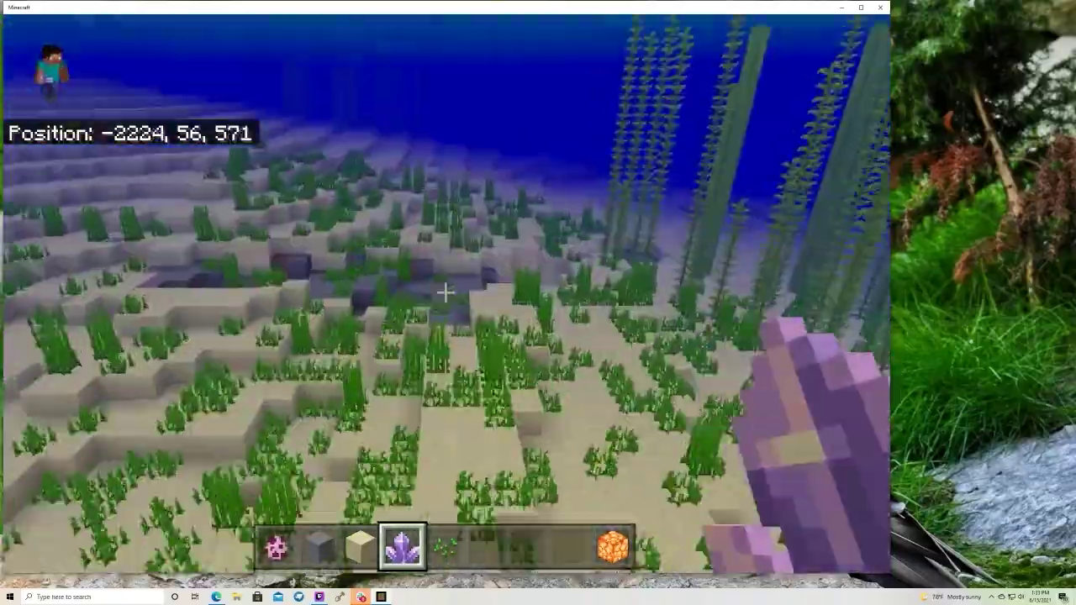
key(w)
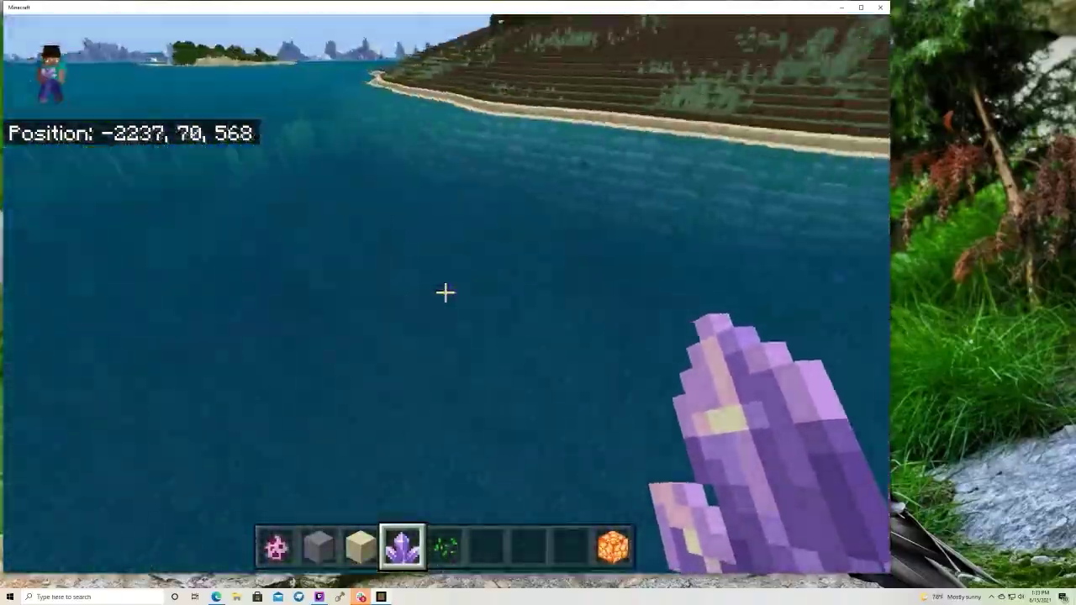